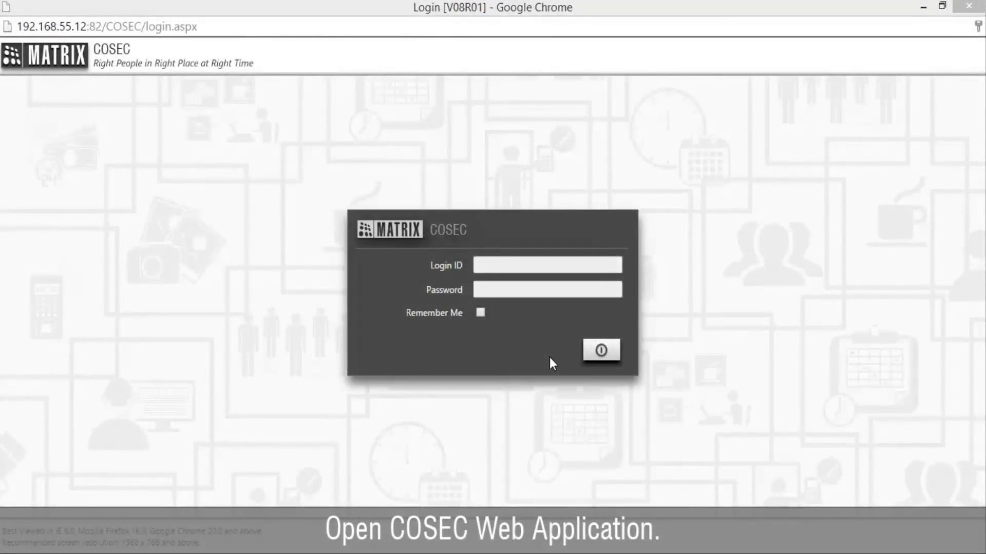
Step: Sign in to Matrix COSEC with the administrator login ID and password
click(519, 279)
text(sa)
key(Tab)
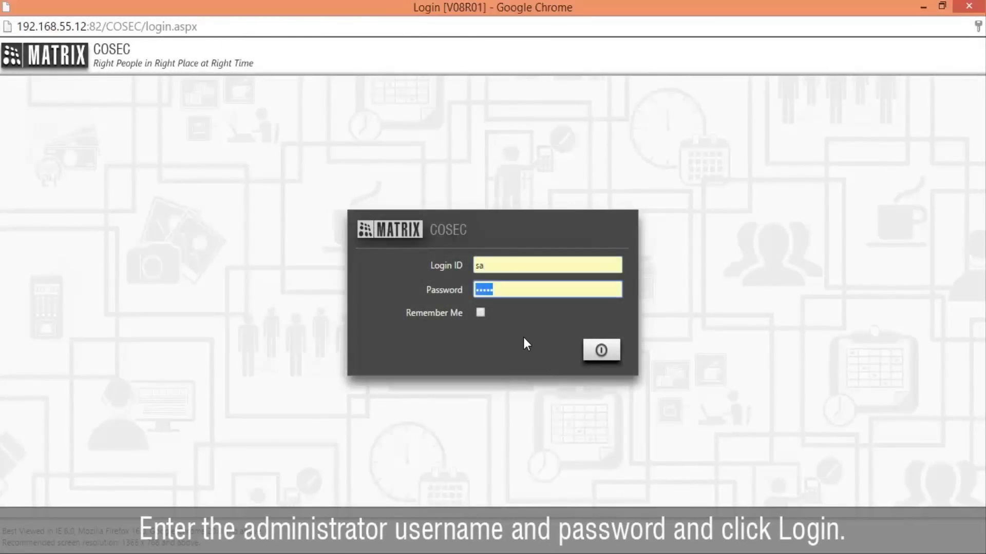
click(600, 353)
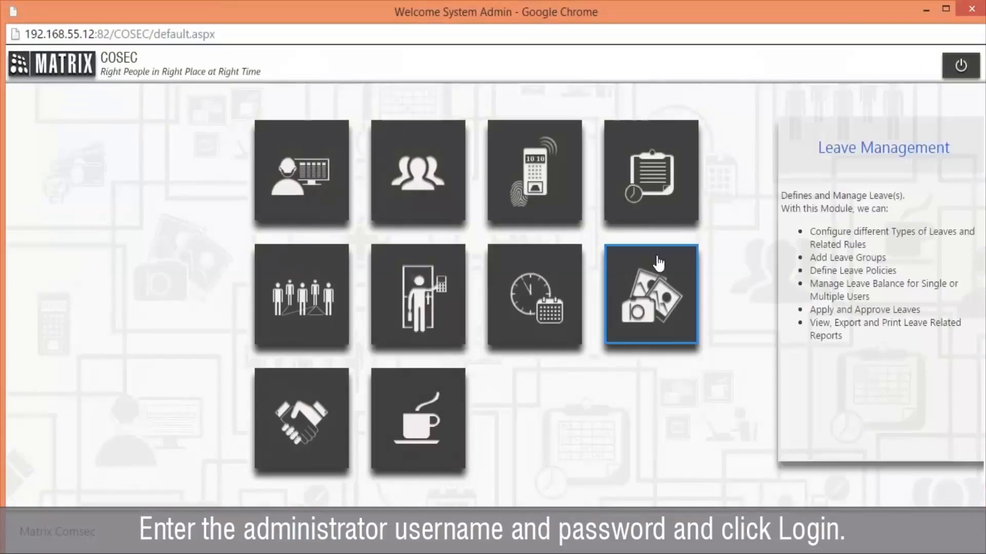
Step: Maximize the browser and go to Admin > System Configuration > Monitor Configuration
double_click(735, 20)
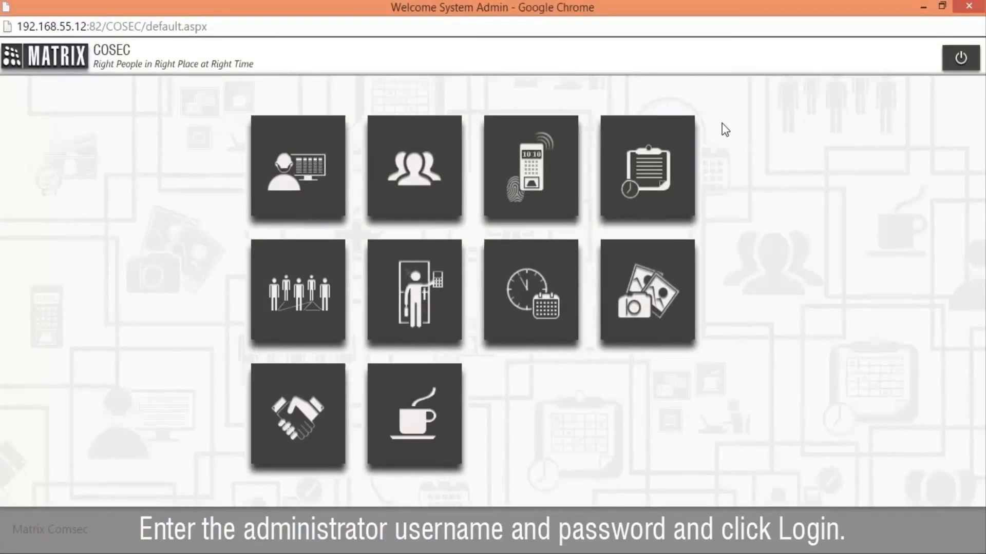
mouse_move(291, 157)
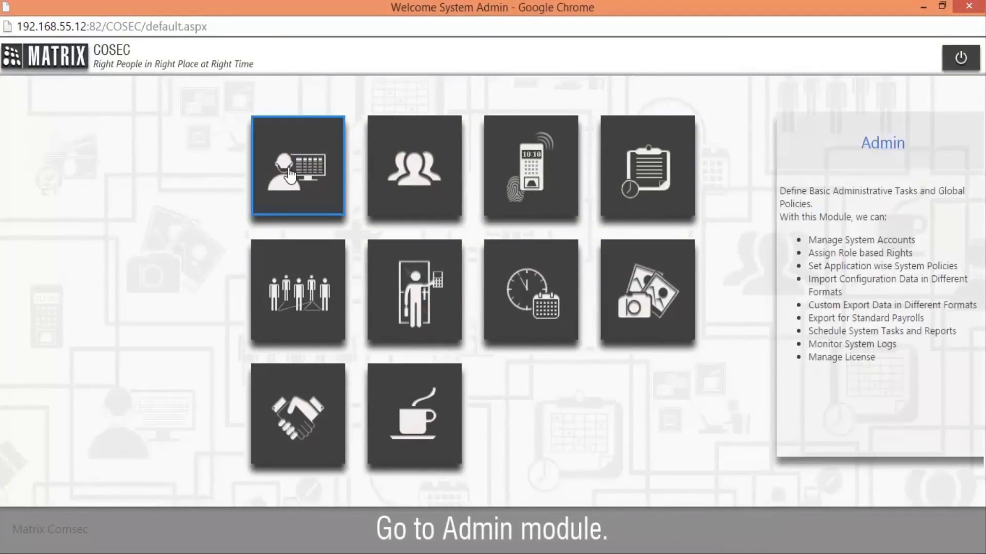
click(290, 174)
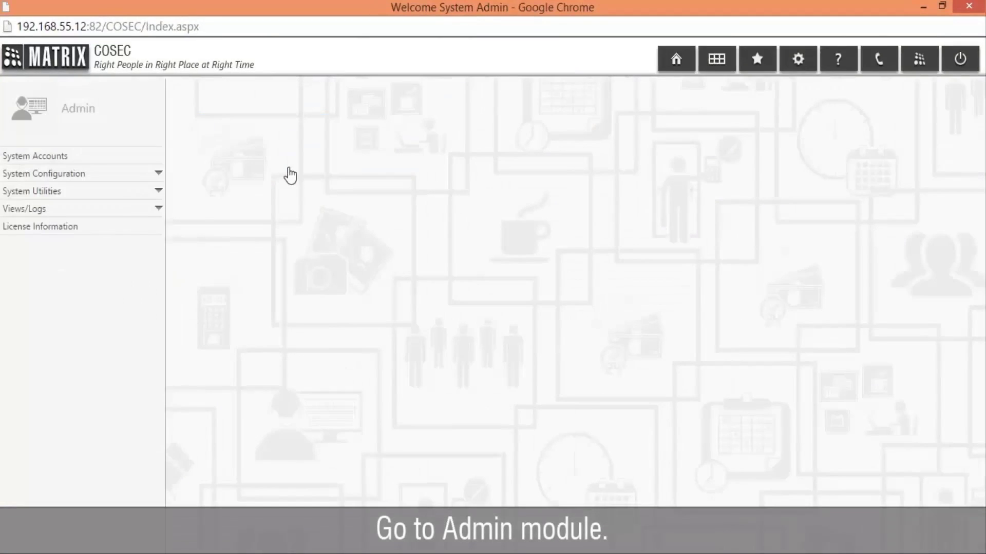
click(155, 177)
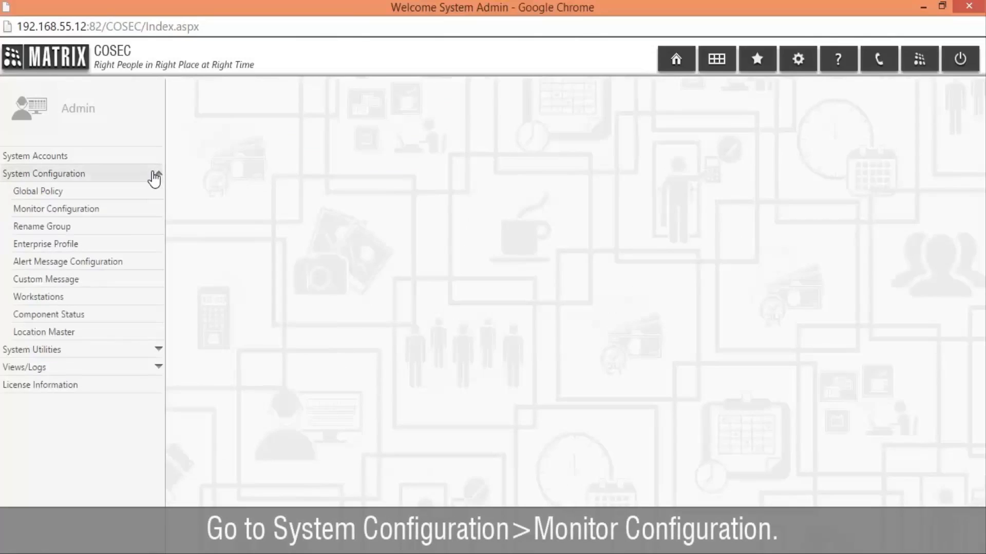
click(160, 210)
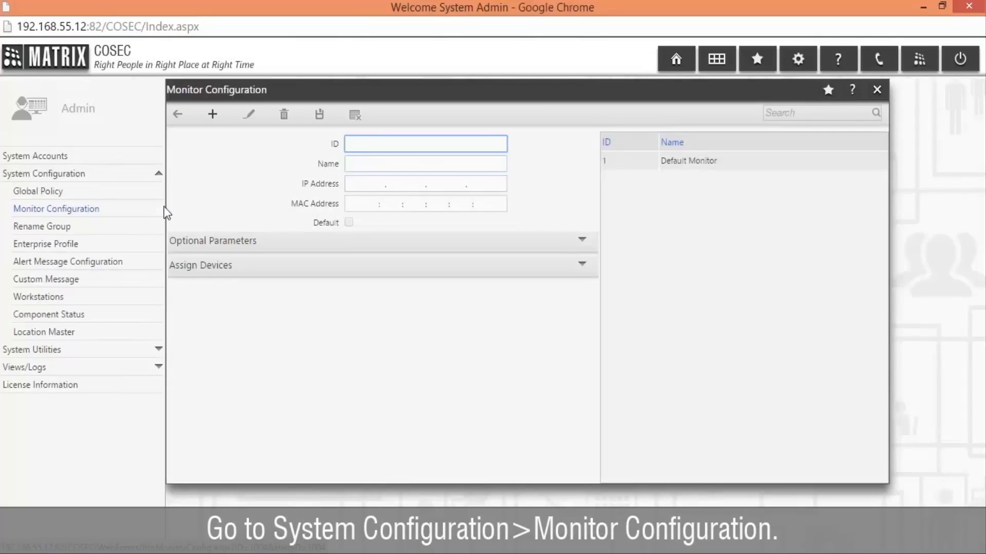
Step: Edit the Default Monitor and choose All for Export Events under Optional Parameters
click(729, 169)
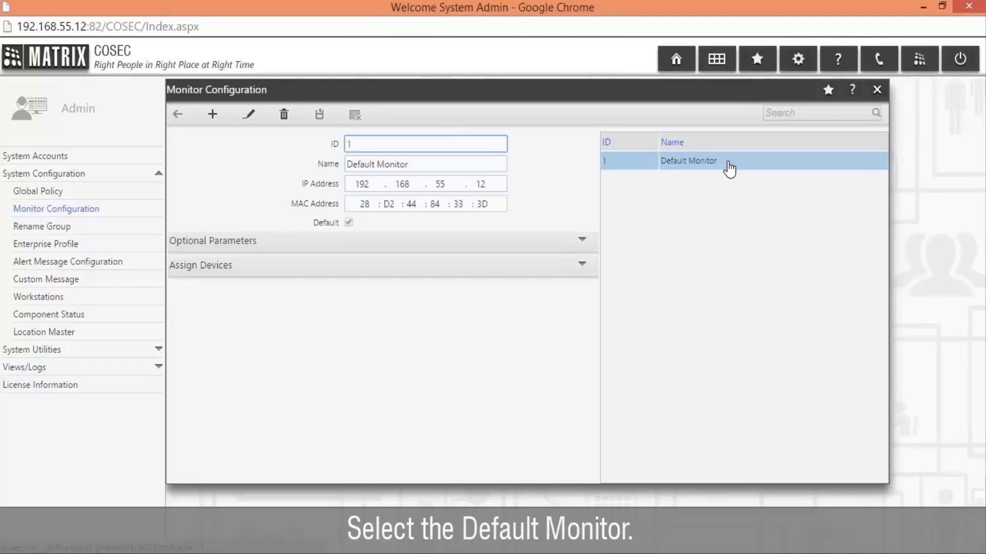
click(239, 122)
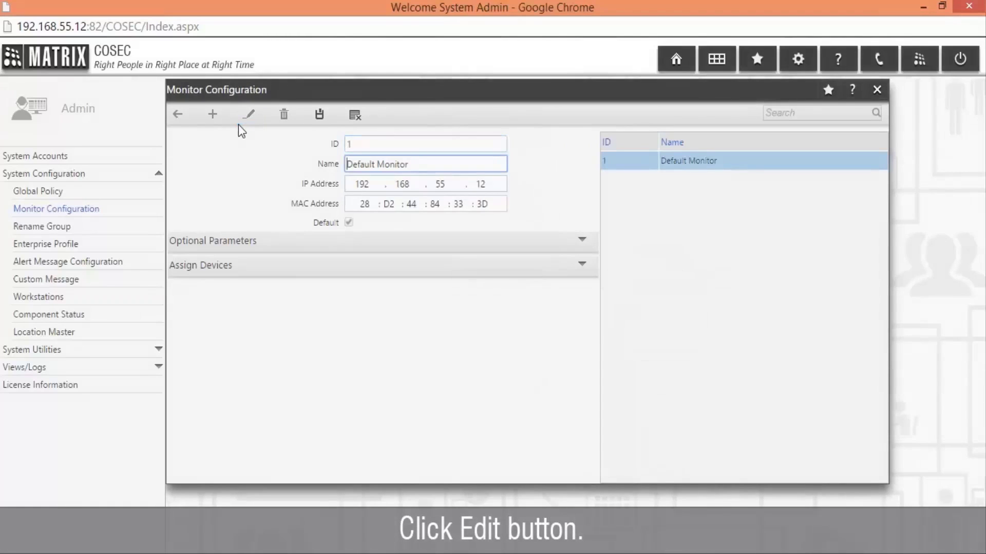
click(287, 242)
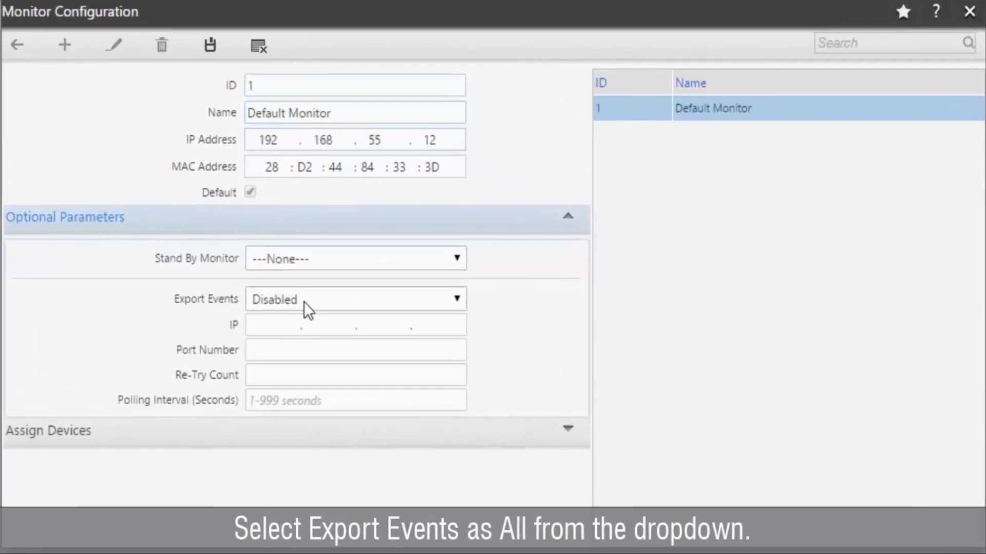
click(390, 303)
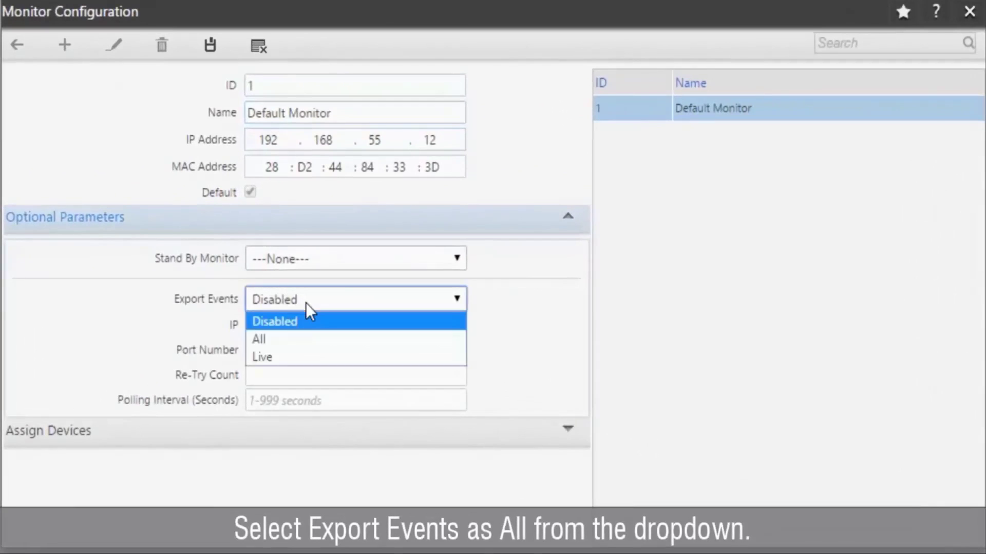
click(315, 340)
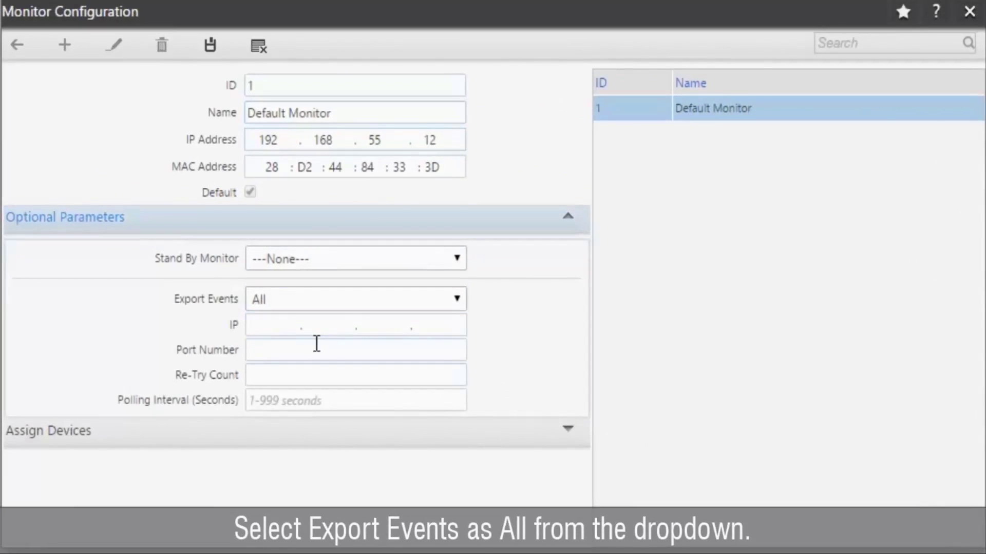
Step: Enter export IP address 192.168.55.12 and port 8089 for the Default Monitor
click(272, 326)
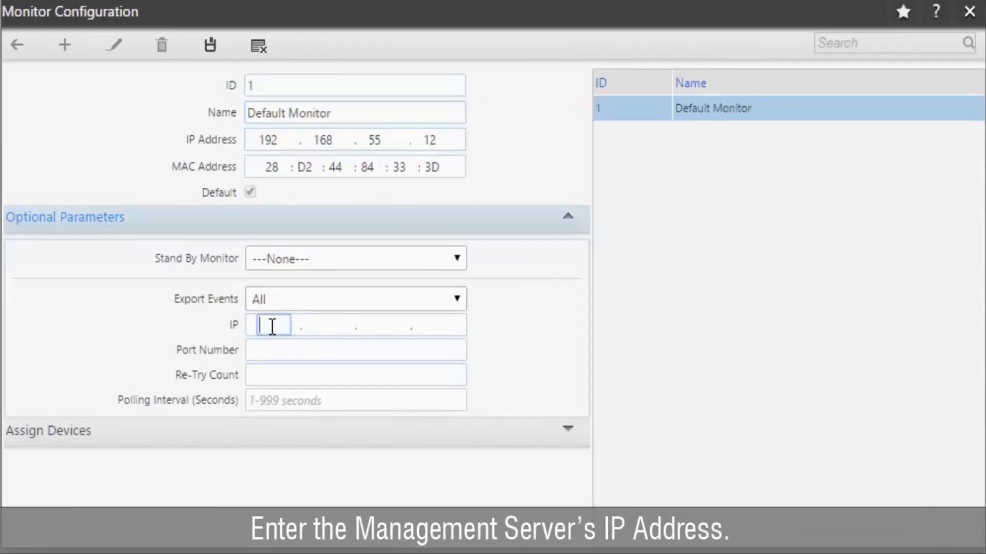
text(192.168.)
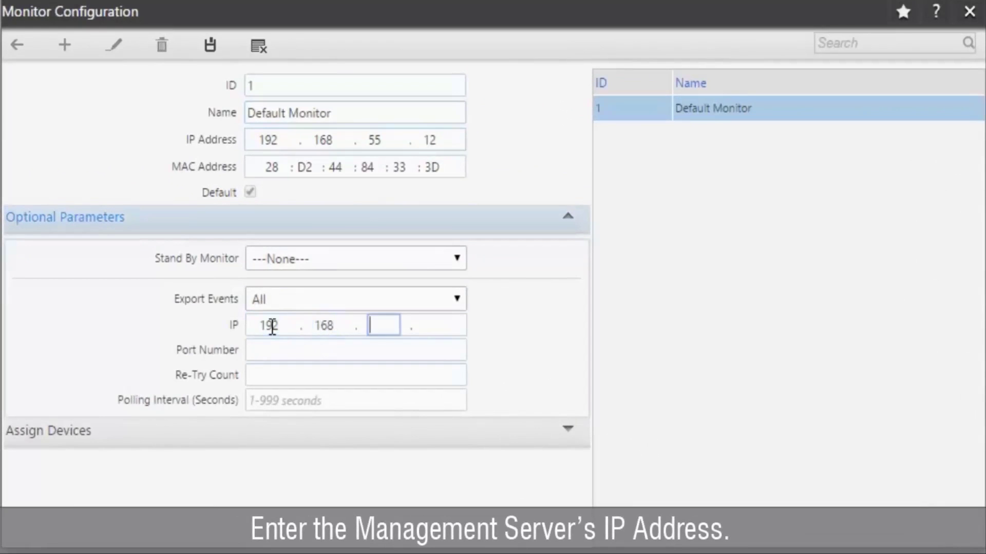
text(55.)
click(436, 333)
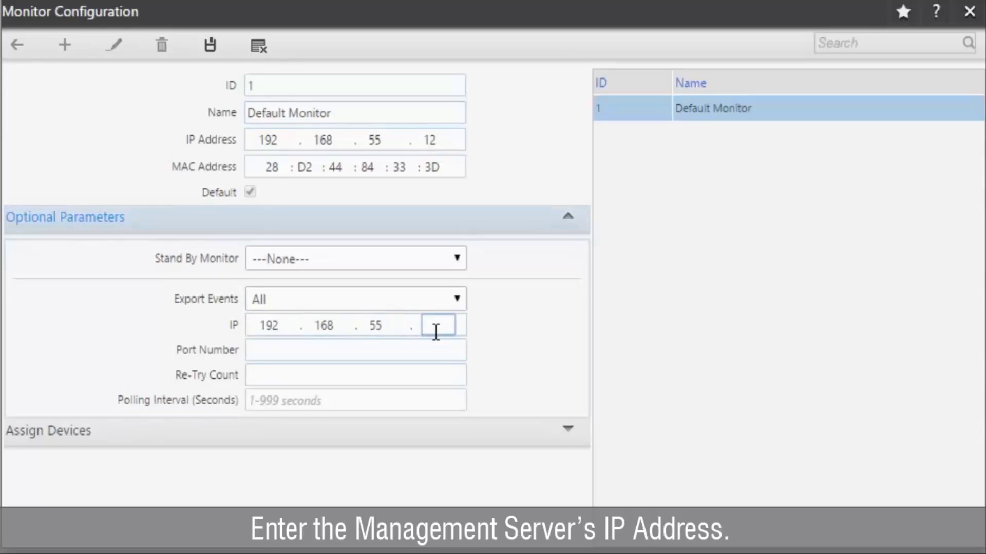
text(12)
click(439, 353)
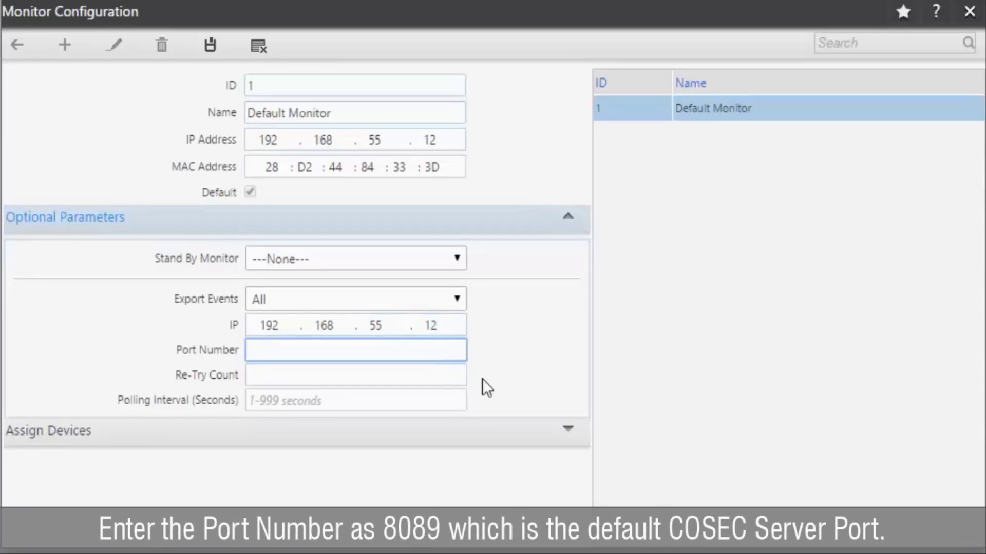
text(8089)
Step: Set retry count 5 and polling interval 1 second, then save the monitor
click(444, 378)
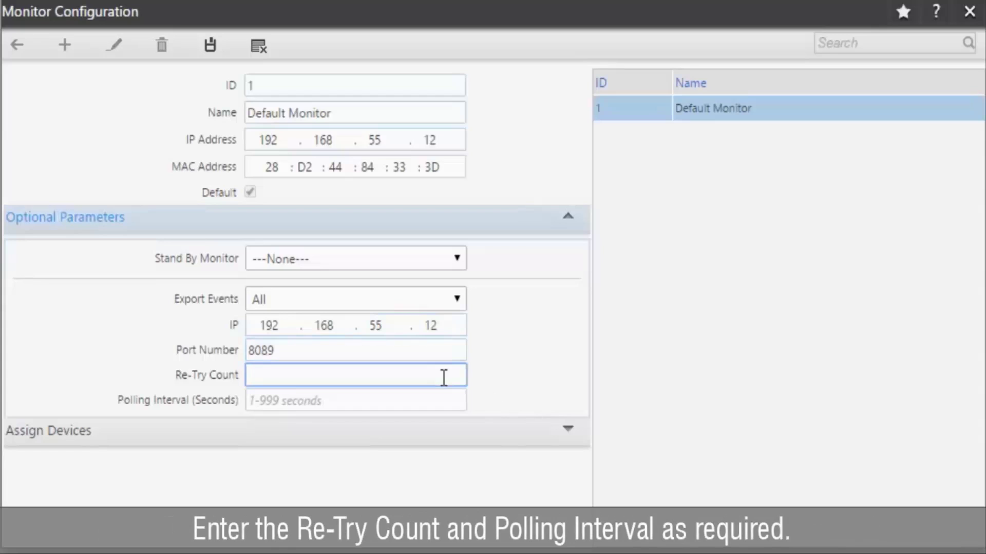
text(5)
click(439, 397)
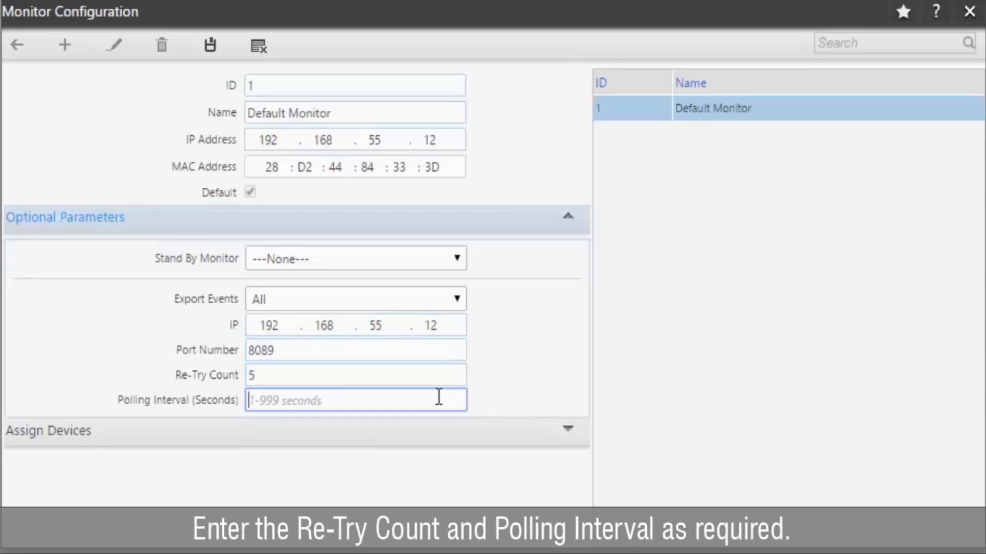
text(1)
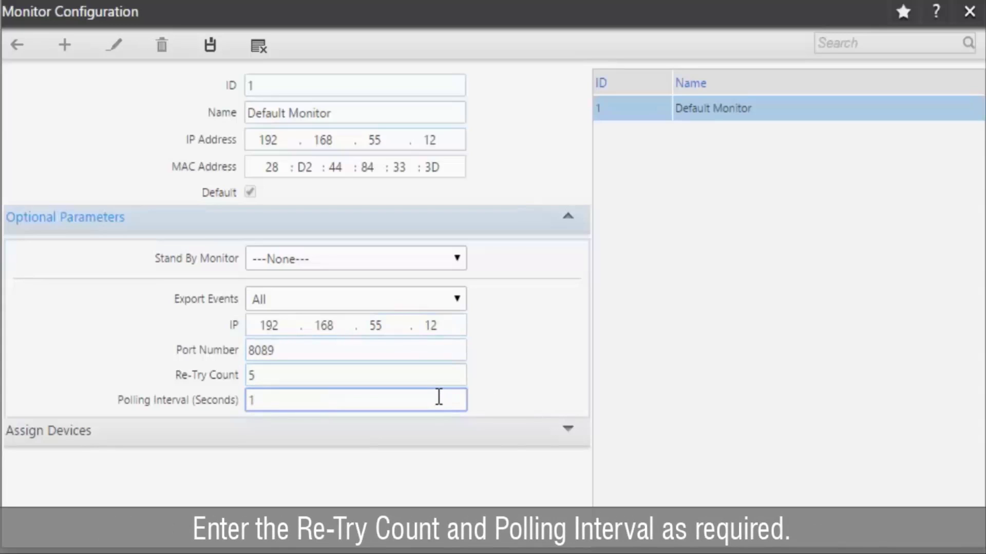
click(212, 48)
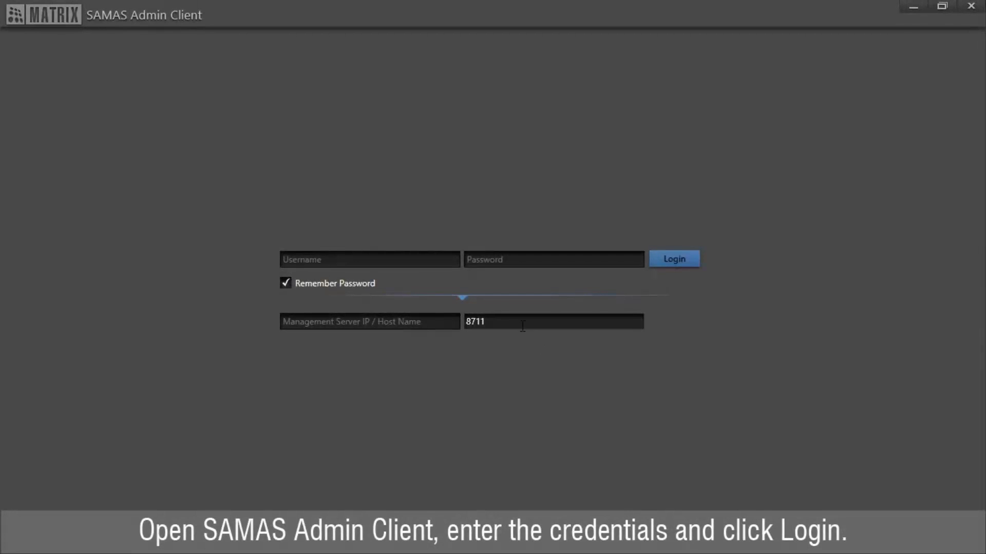
Step: Log in to SAMAS Admin Client with the administrator username and password on management server 192.168.55.12
click(445, 261)
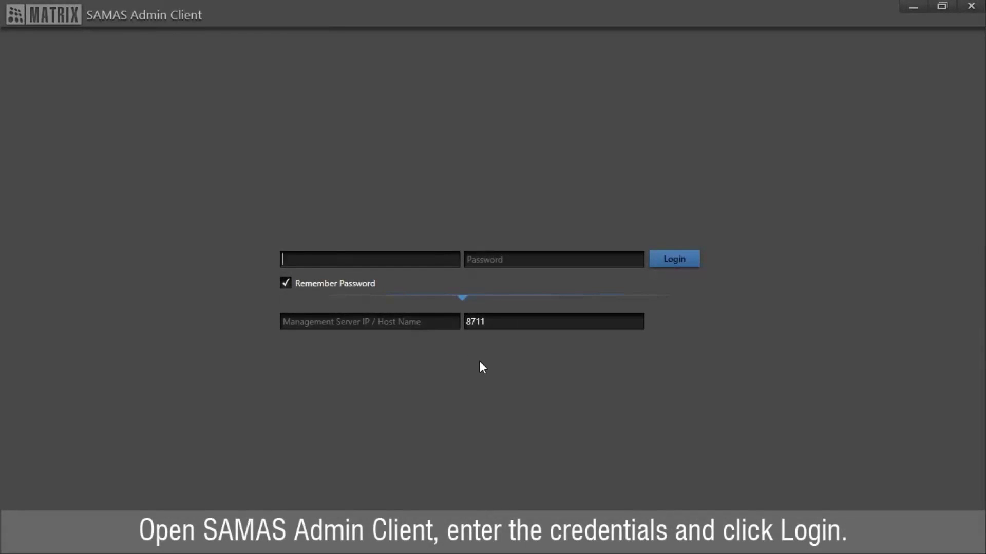
text(admin)
key(Tab)
text(•••••)
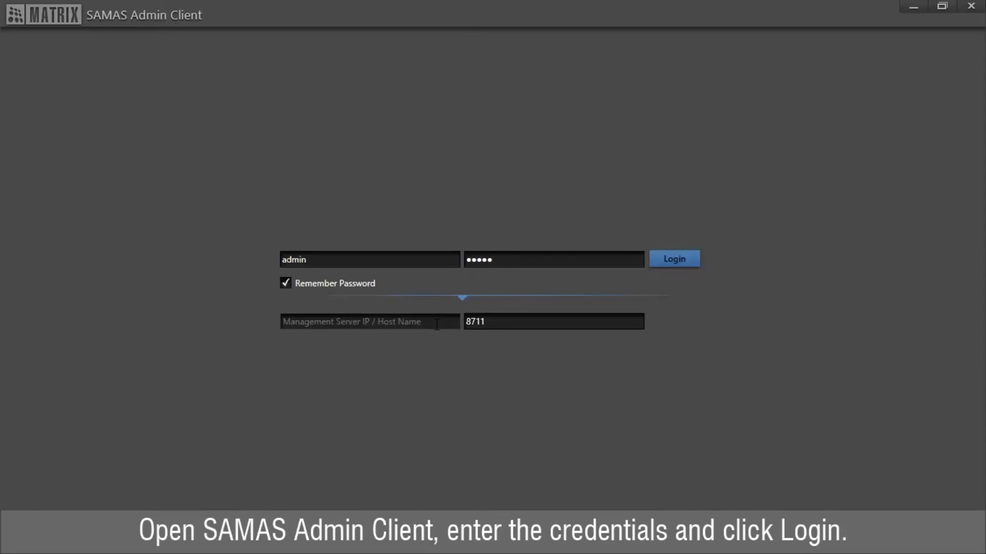
click(435, 324)
text(1)
click(438, 378)
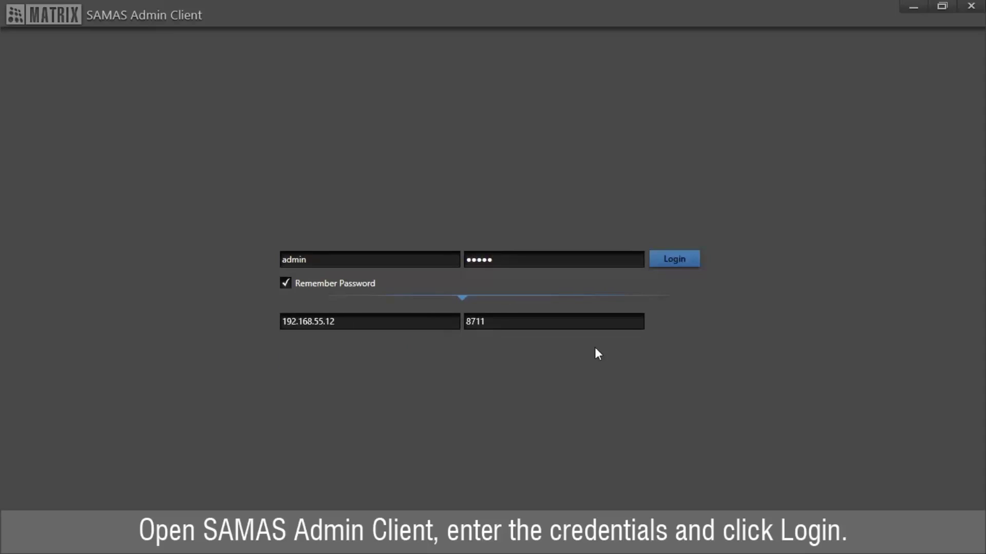
click(691, 262)
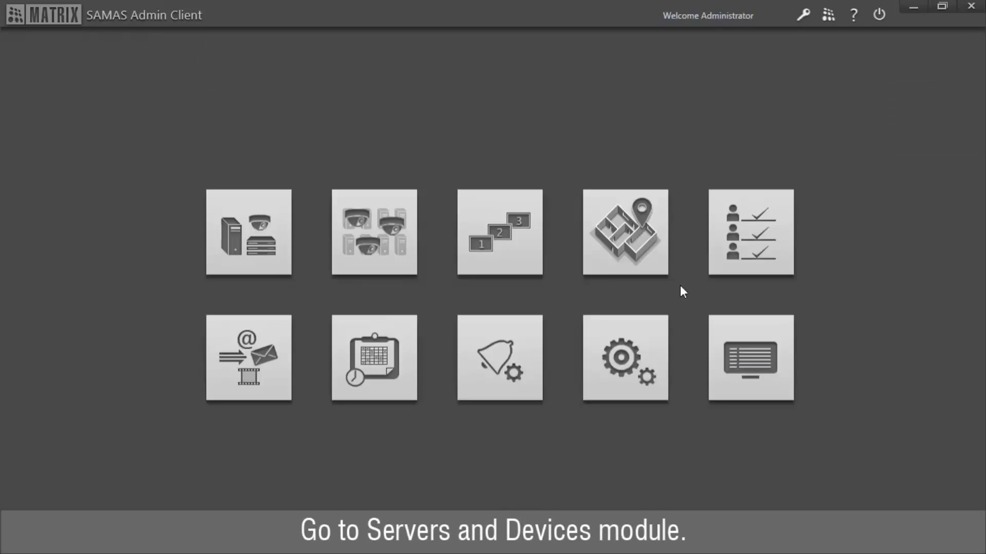
Step: Check the six enabled HVR devices under Recording Server in Servers & Devices, then return home
click(271, 273)
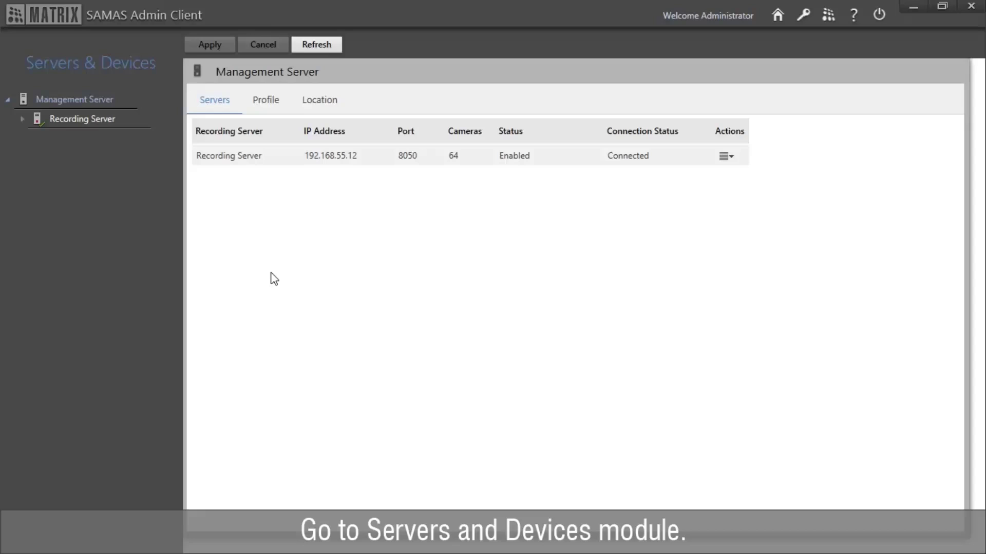
click(22, 119)
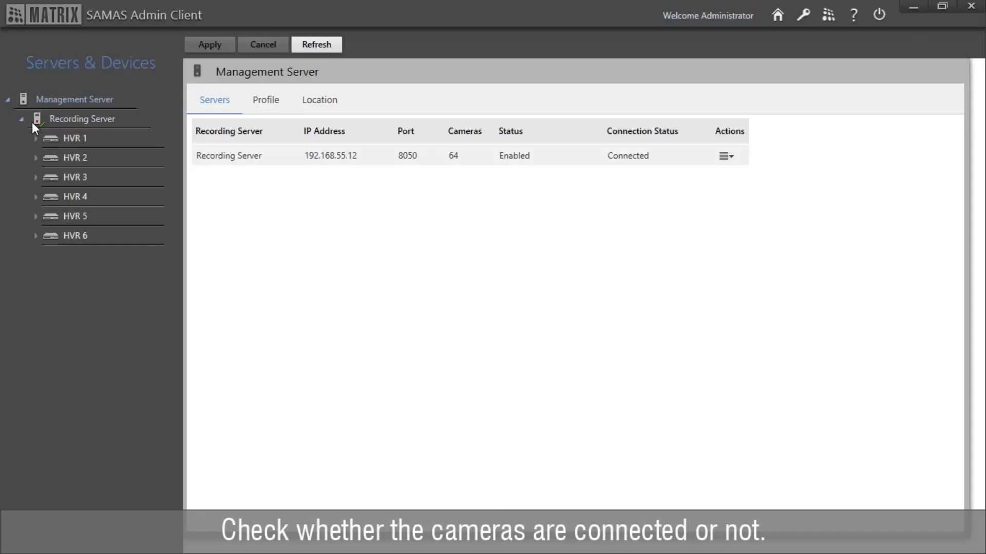
click(75, 123)
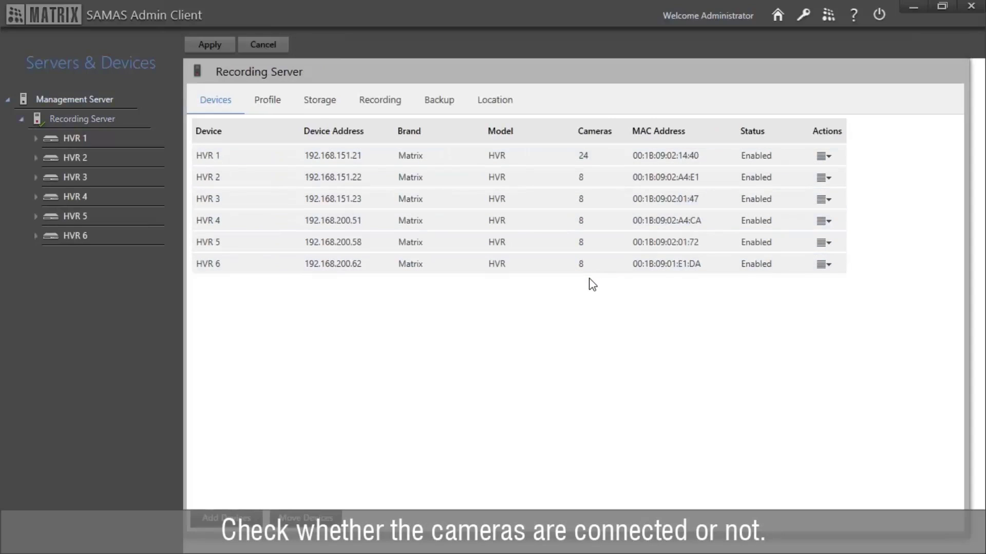
click(778, 15)
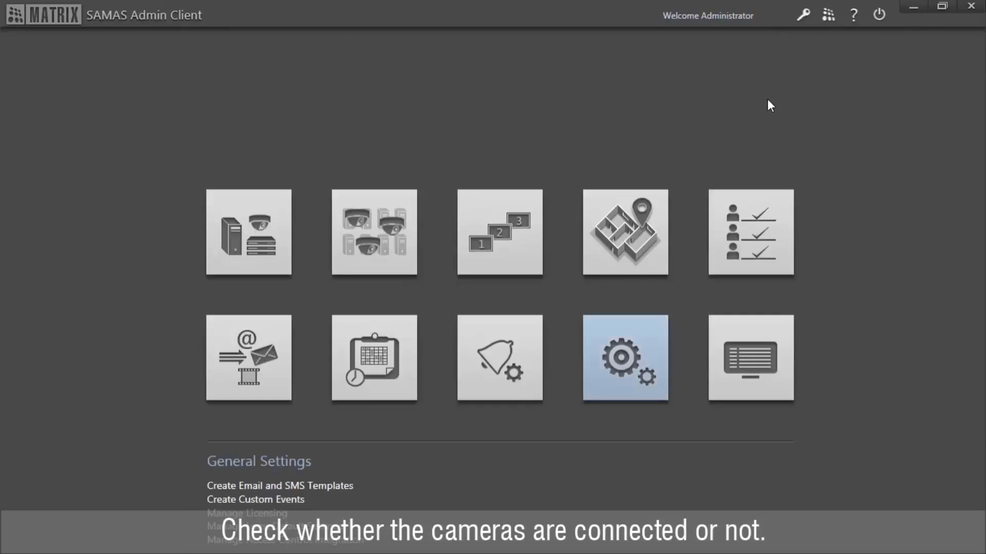
Step: Open Access Control settings and verify COSEC server IP 192.168.55.12, port 82 and user name
click(652, 393)
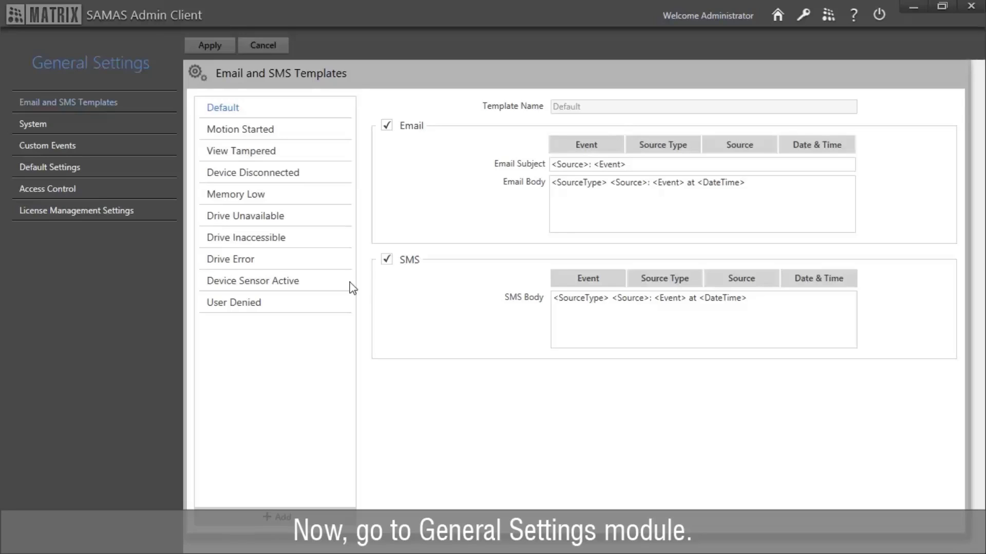
click(107, 186)
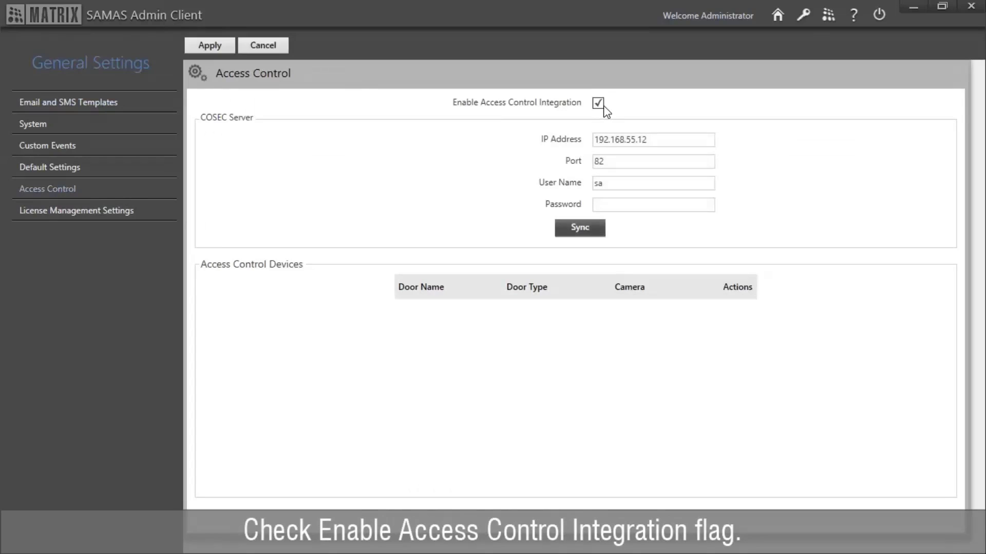
click(654, 135)
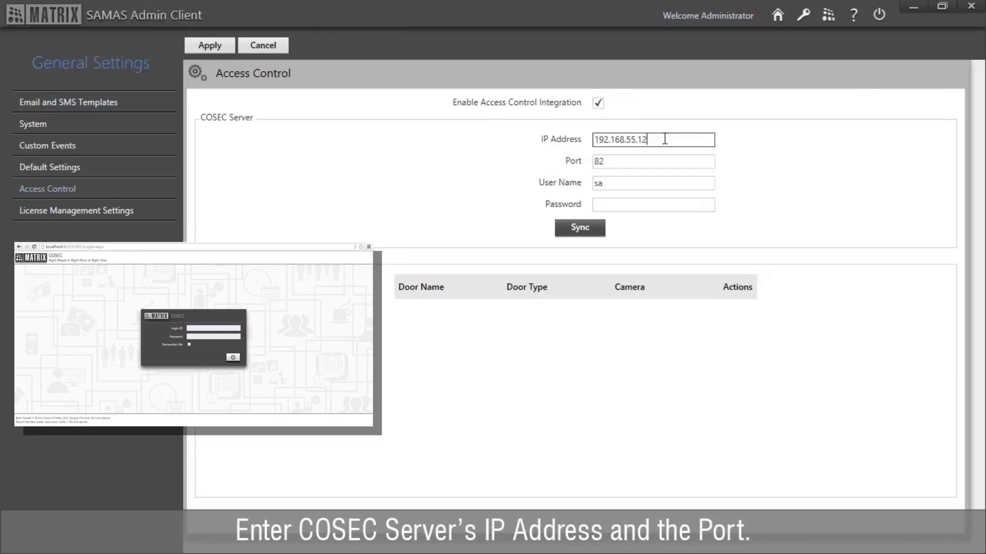
click(662, 159)
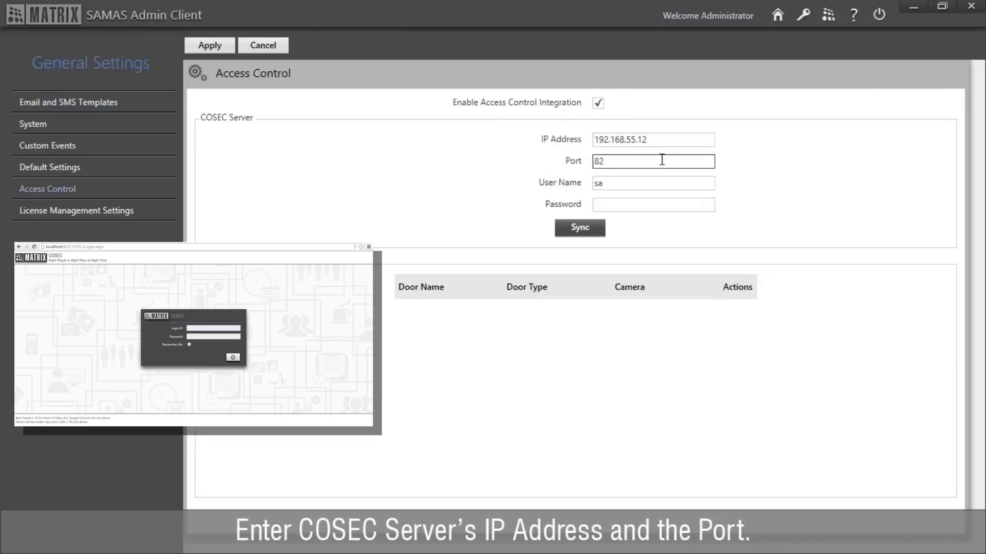
click(661, 182)
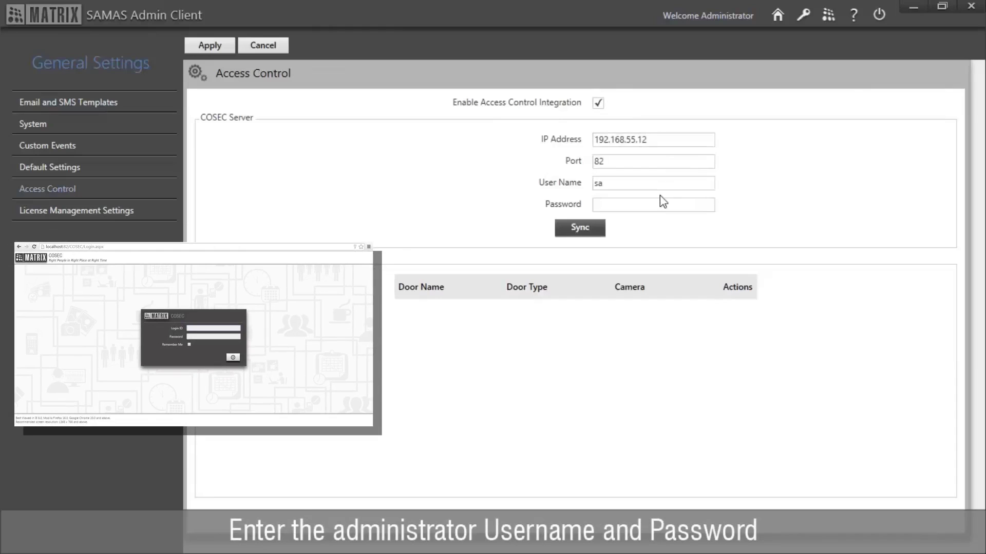
Step: Enter the COSEC administrator password, sync, and save to fetch Door V2-Device-1
click(661, 204)
text(•••••)
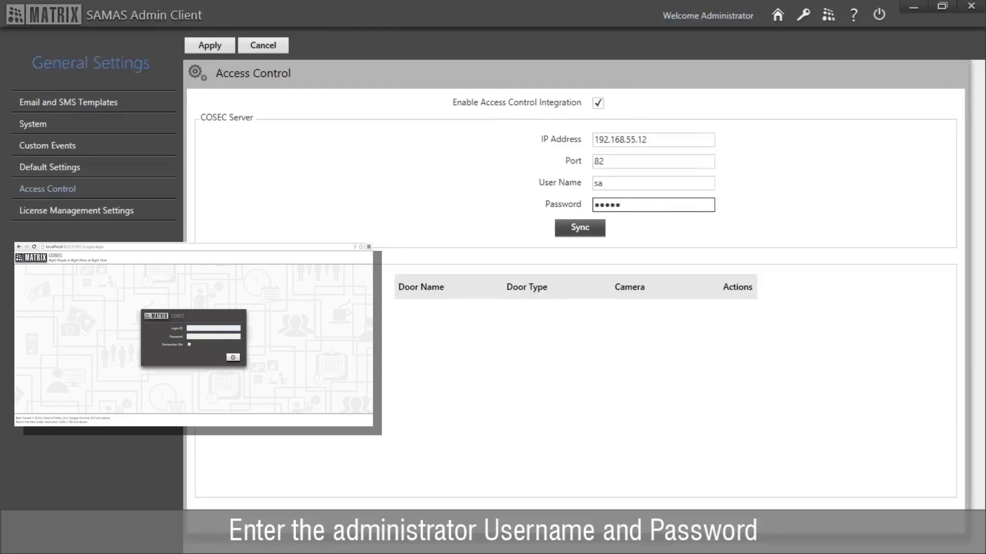
click(600, 234)
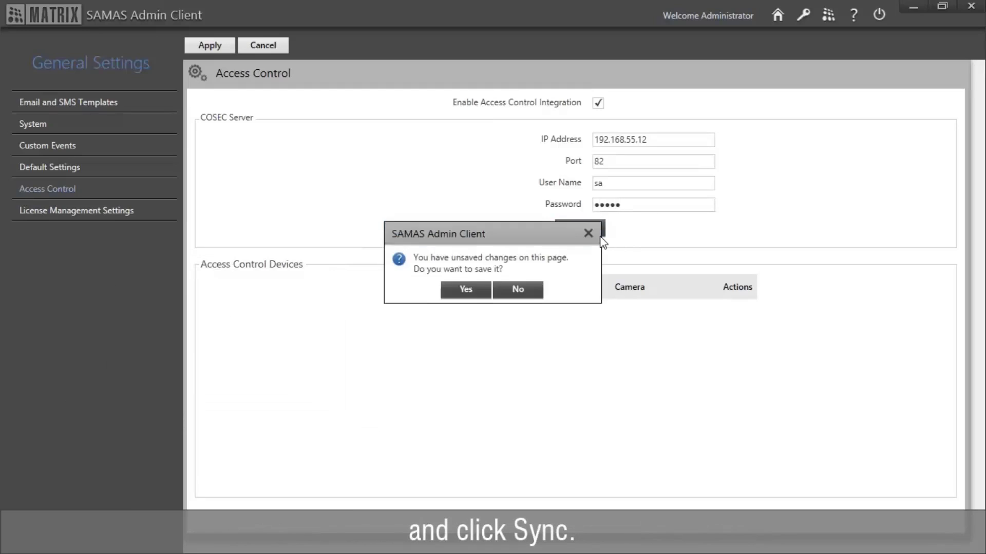
click(482, 288)
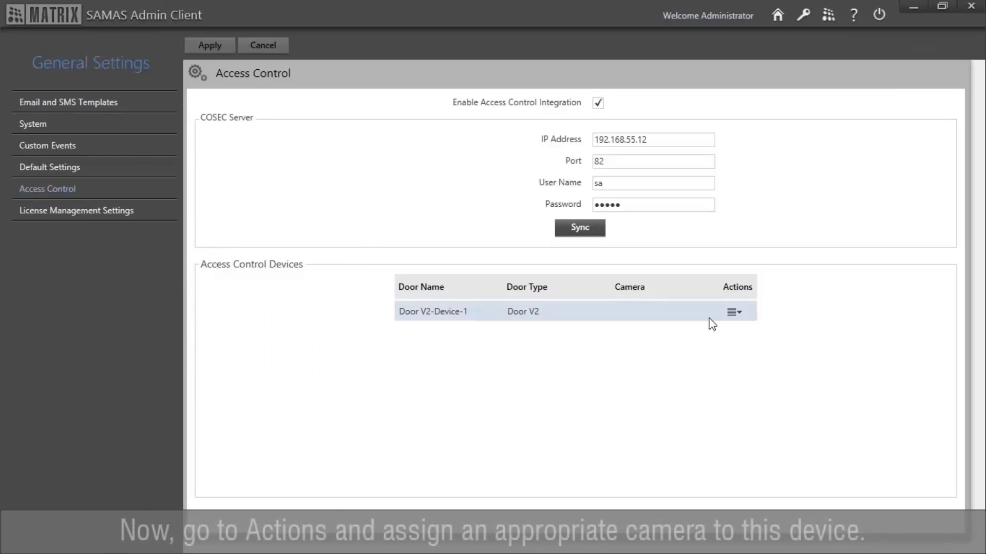
Step: Assign camera HVR 1-Cam1 from Recording Server to Door V2-Device-1
click(732, 312)
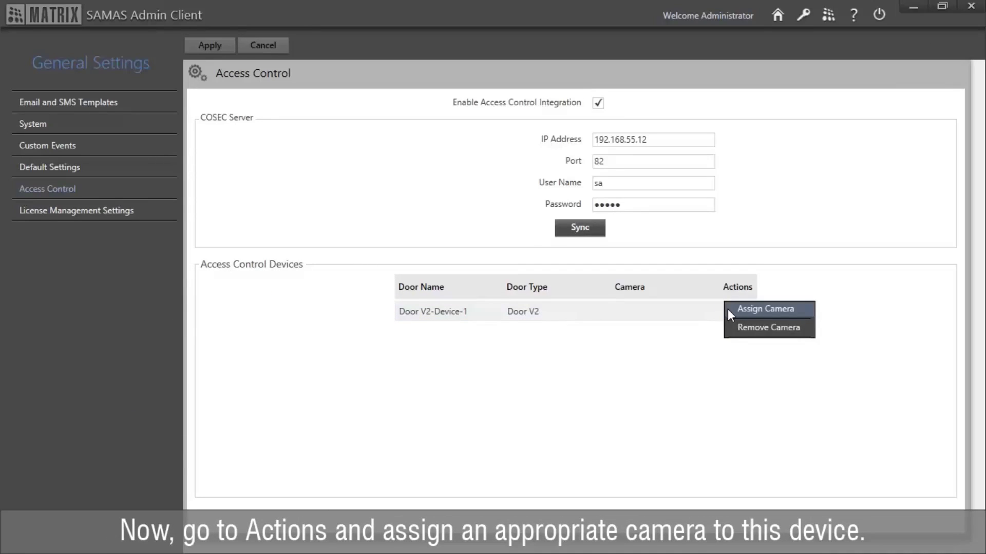
click(728, 310)
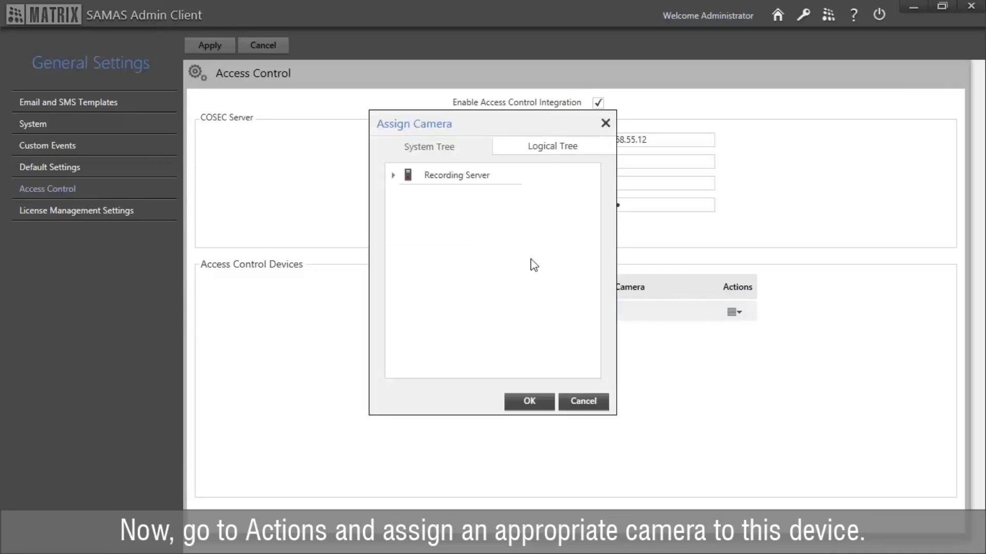
click(393, 177)
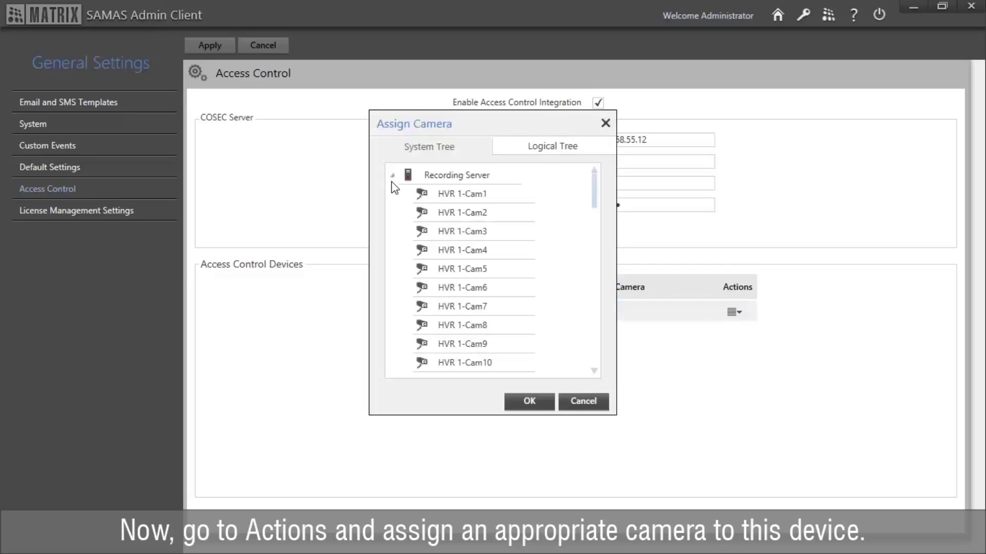
click(485, 197)
click(530, 402)
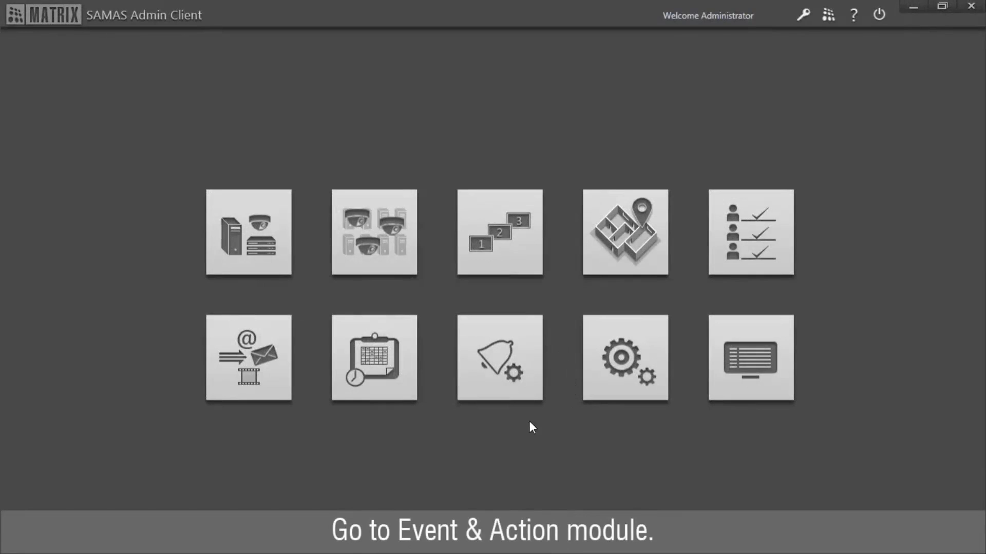
Step: In Event & Action, select User Allowed under Access Control Server > Door V2-Device-1
click(268, 395)
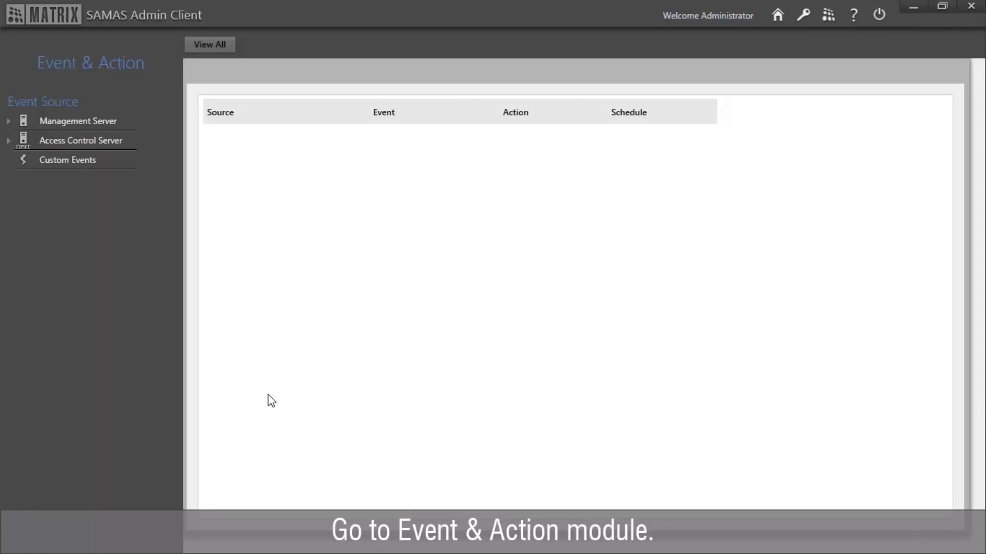
click(78, 140)
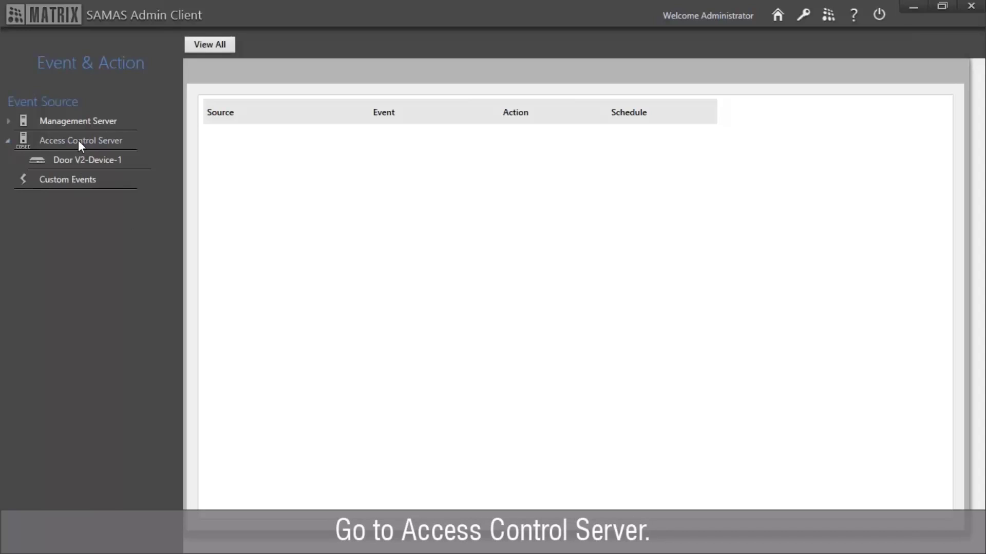
click(116, 162)
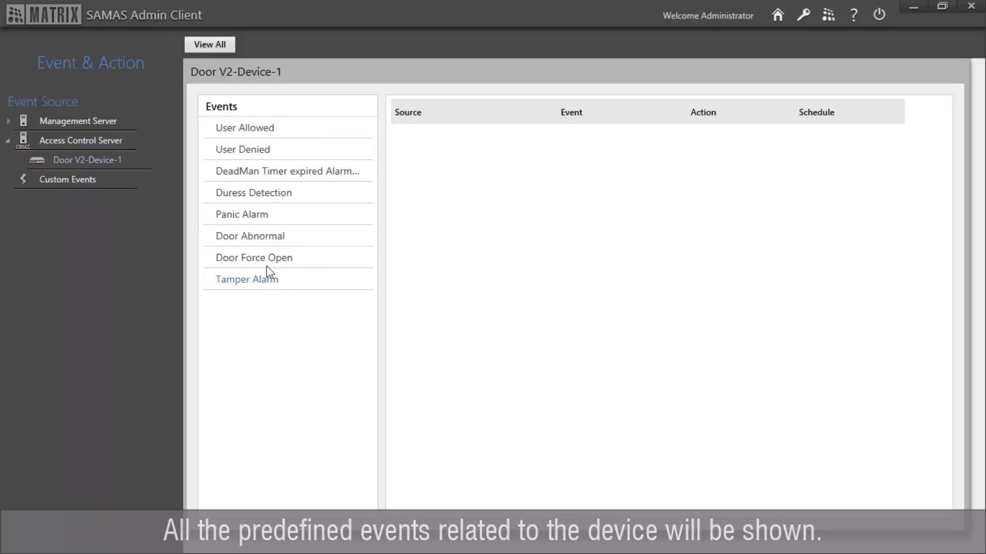
click(250, 134)
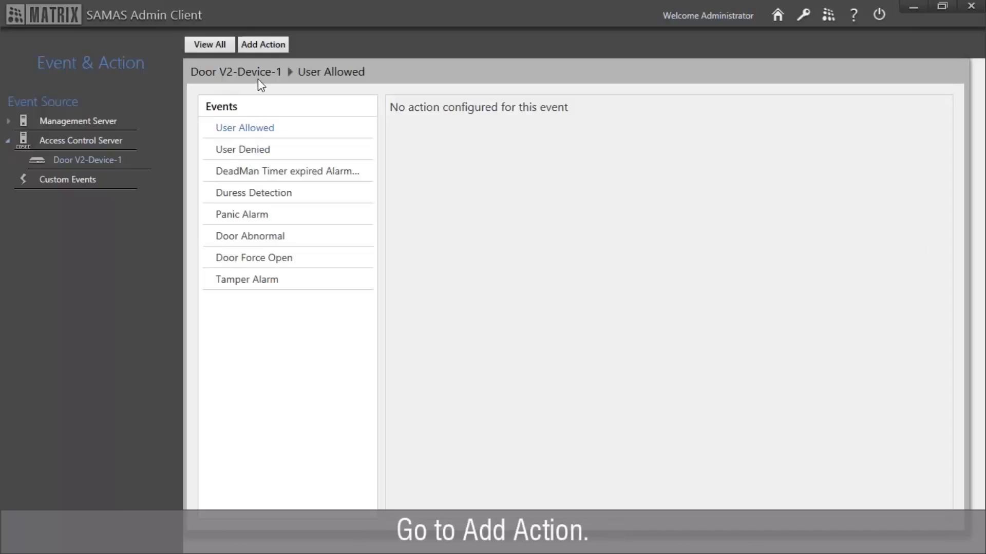
Step: Add a Trigger Alarm action with the Always On schedule and open the alarm list
click(265, 49)
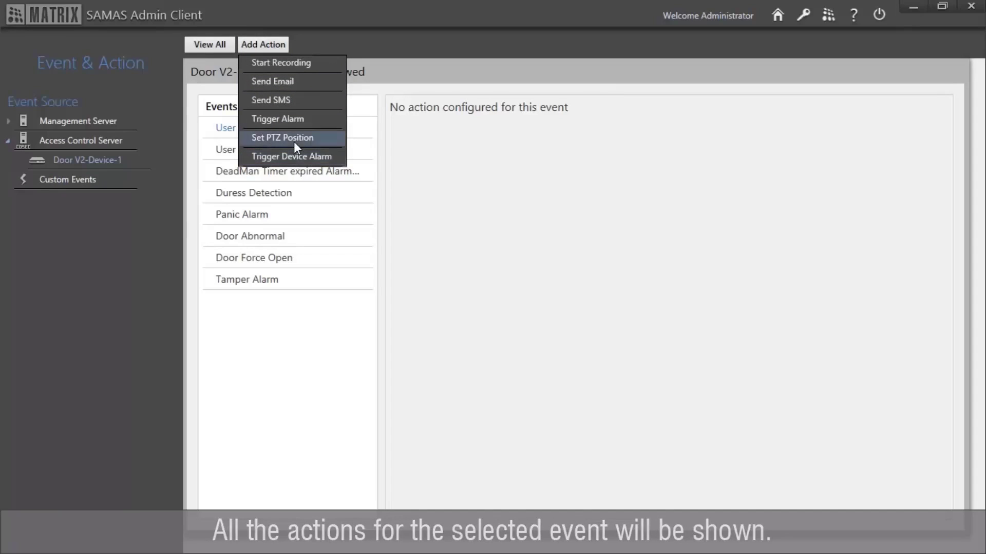
click(299, 122)
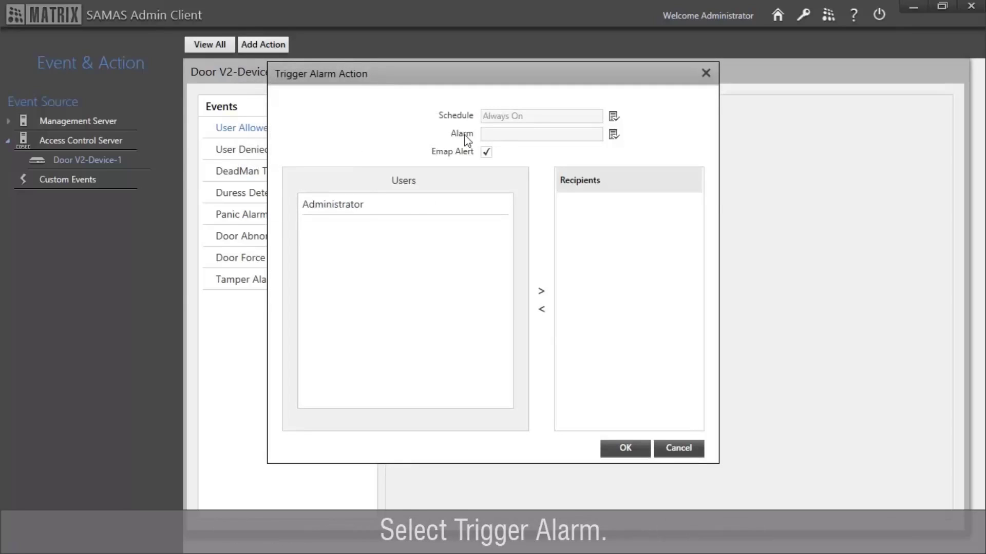
click(614, 116)
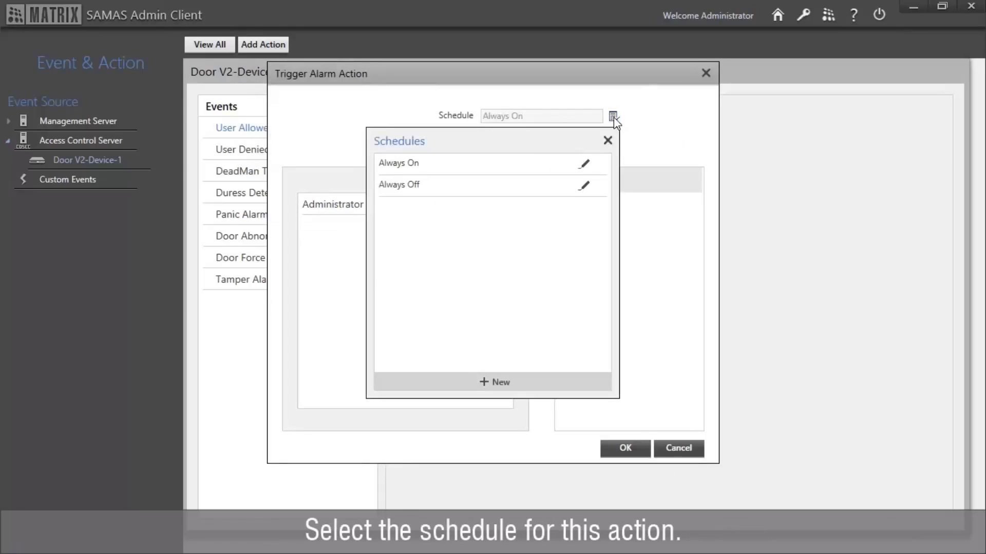
click(522, 167)
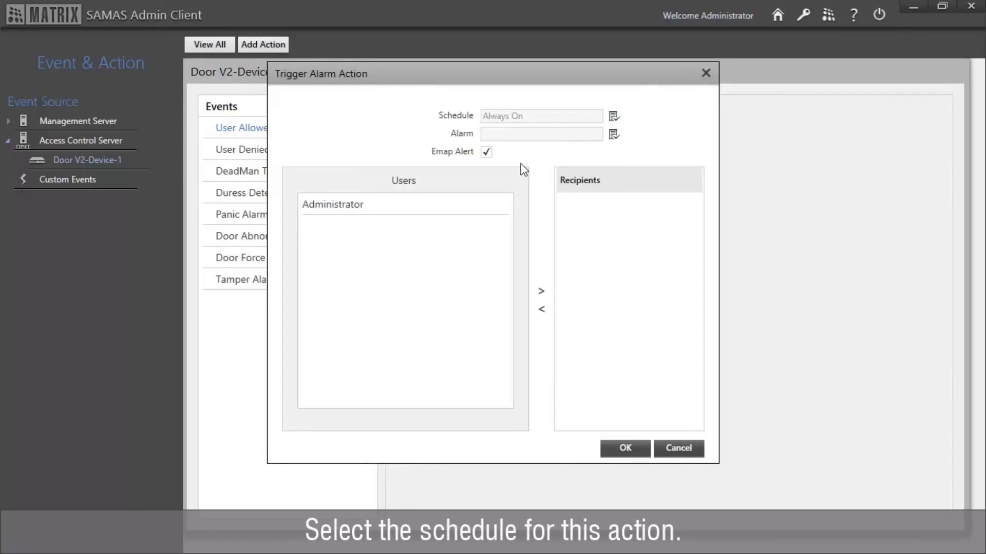
click(614, 135)
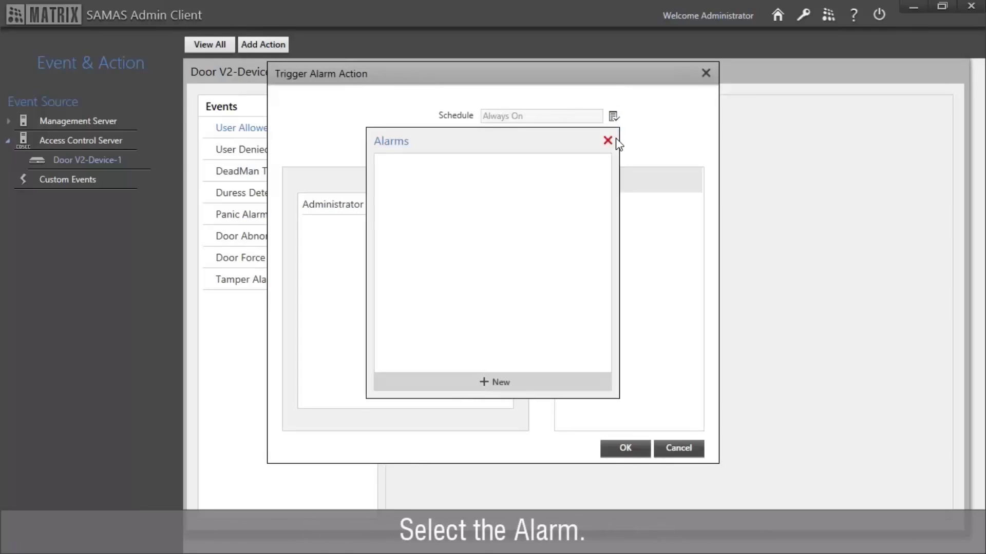
Step: Create a new alarm named Alarm1 with Critical priority and a 6-hour alarm life
click(528, 382)
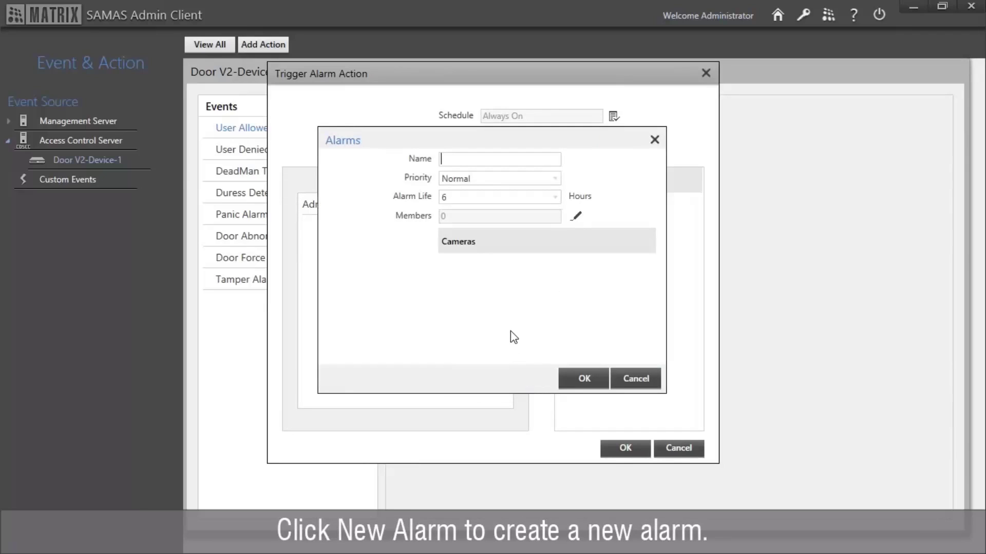
text(Al)
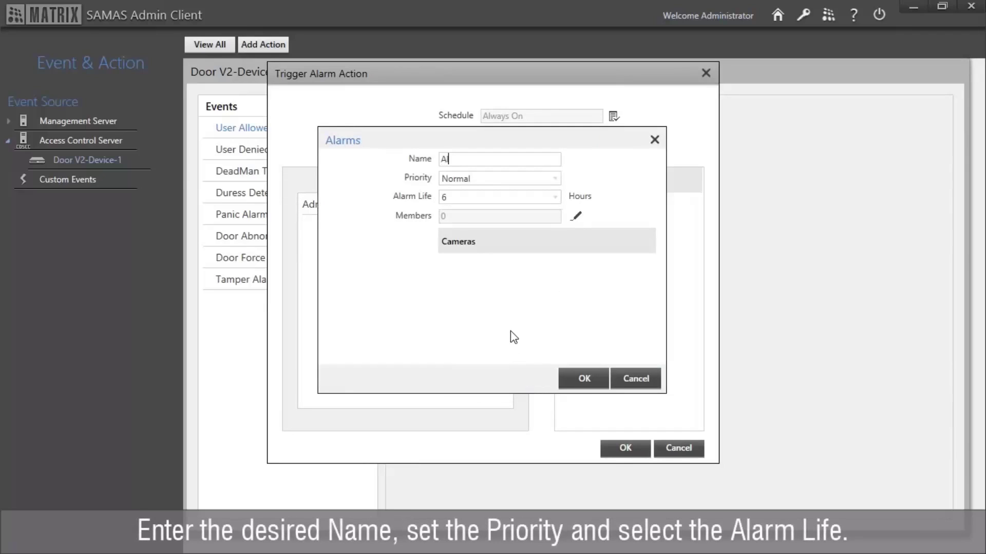
text(arm1)
click(474, 179)
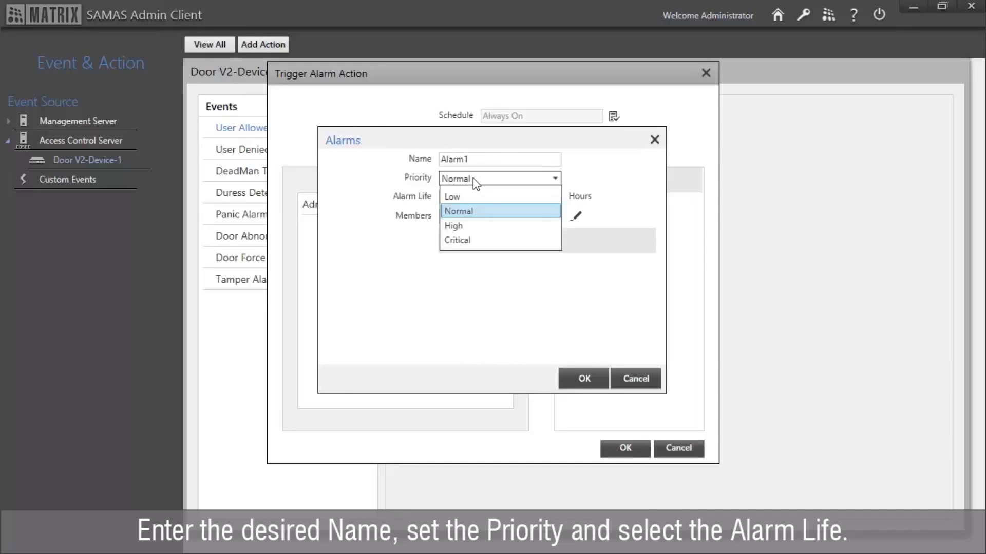
click(473, 239)
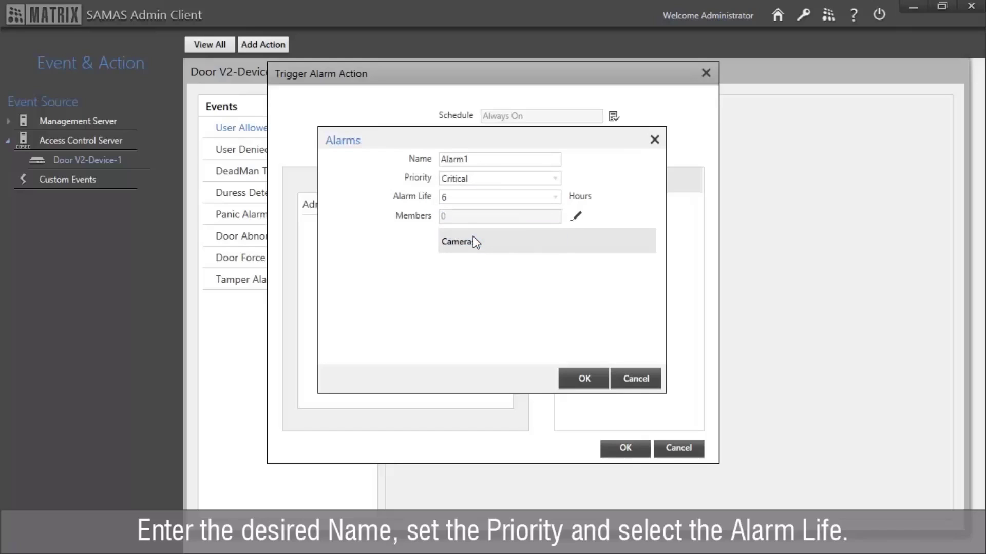
click(489, 199)
click(497, 216)
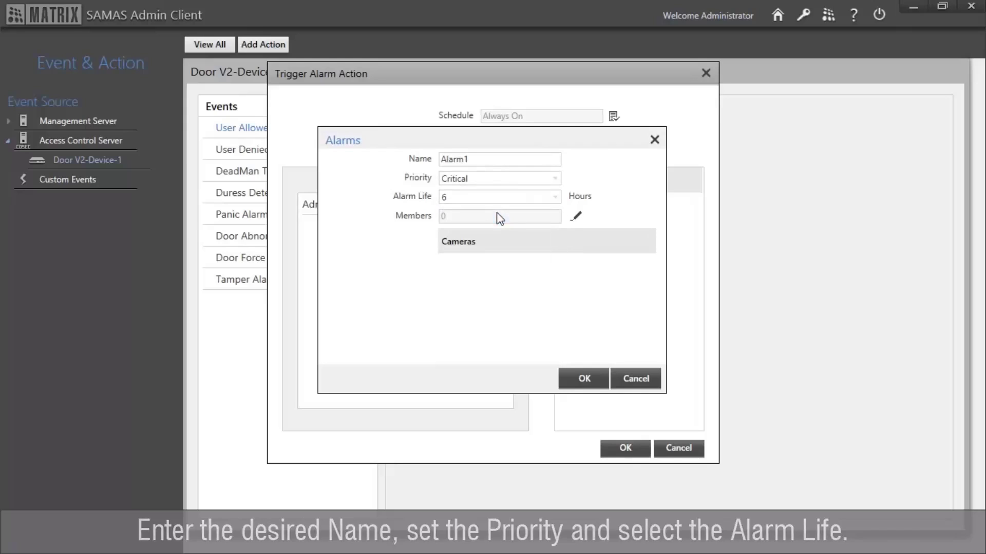
Step: Add cameras HVR 1-Cam1 through HVR 1-Cam4 as members and save Alarm1
click(577, 217)
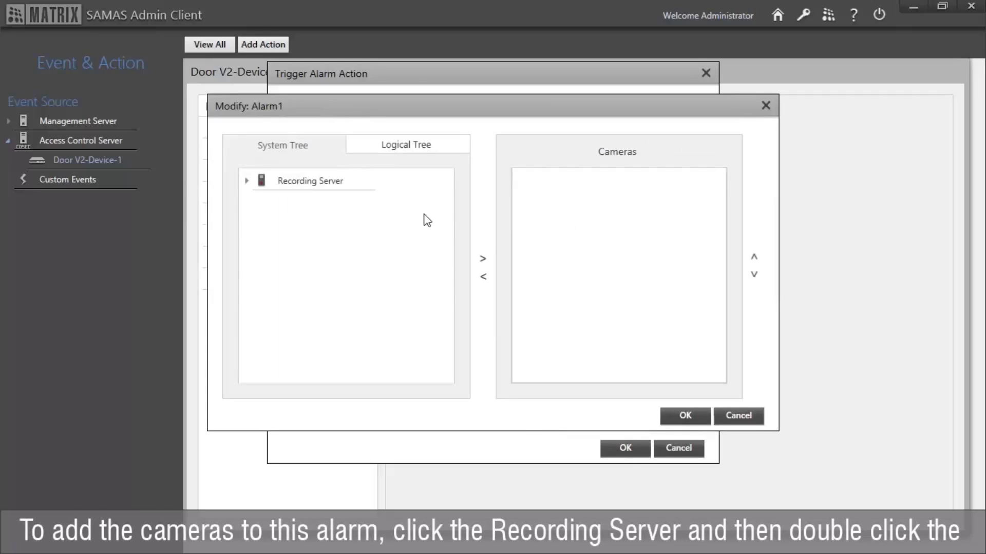
click(317, 184)
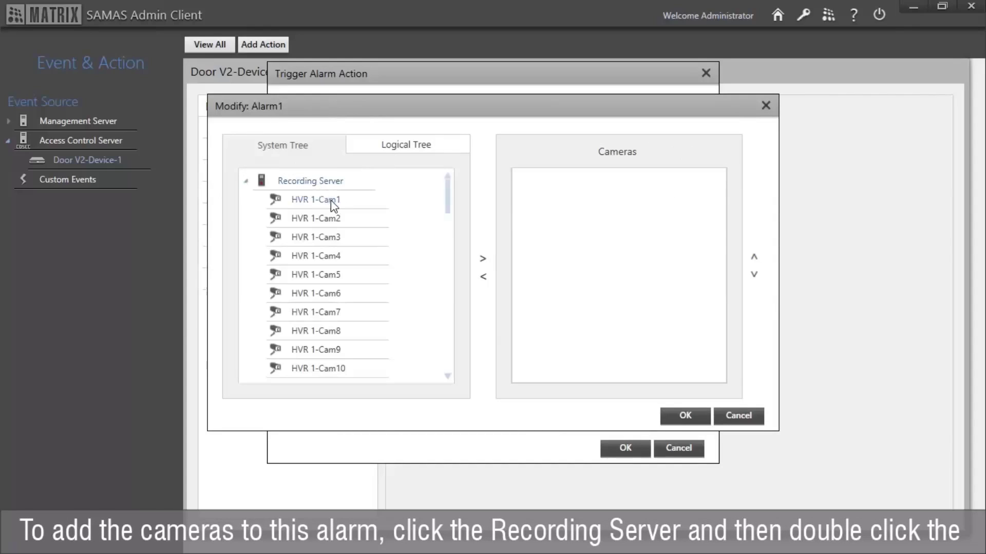
double_click(330, 201)
double_click(333, 218)
double_click(333, 237)
double_click(334, 256)
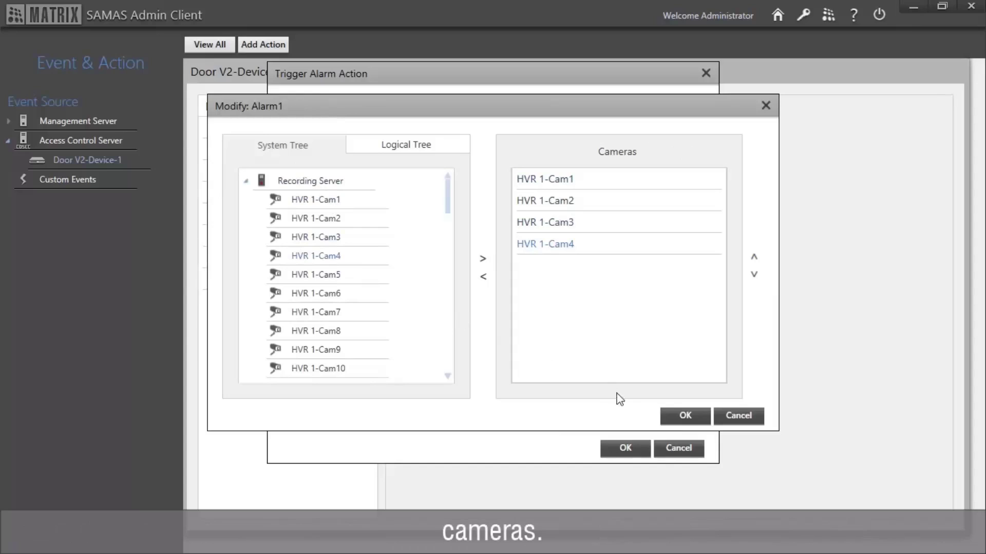
click(667, 414)
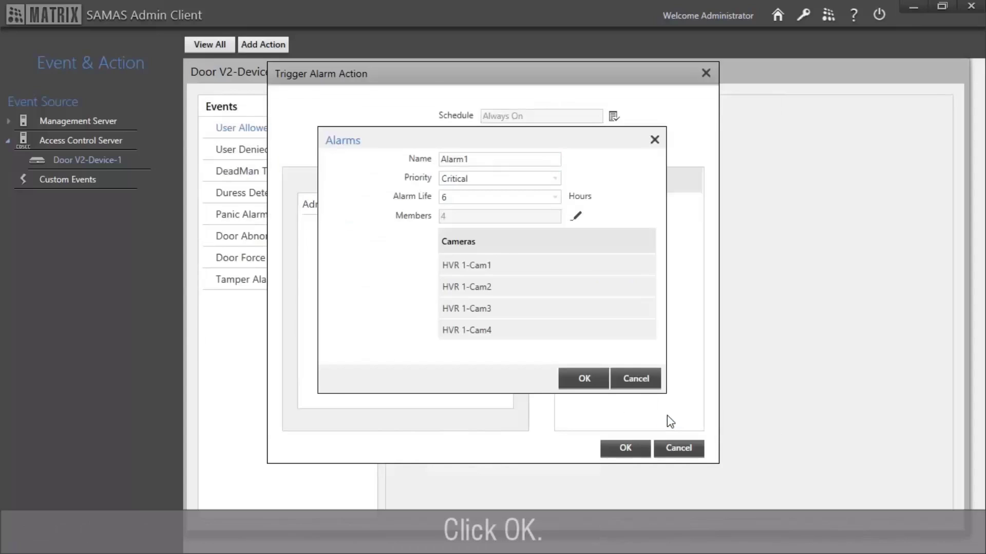
click(585, 379)
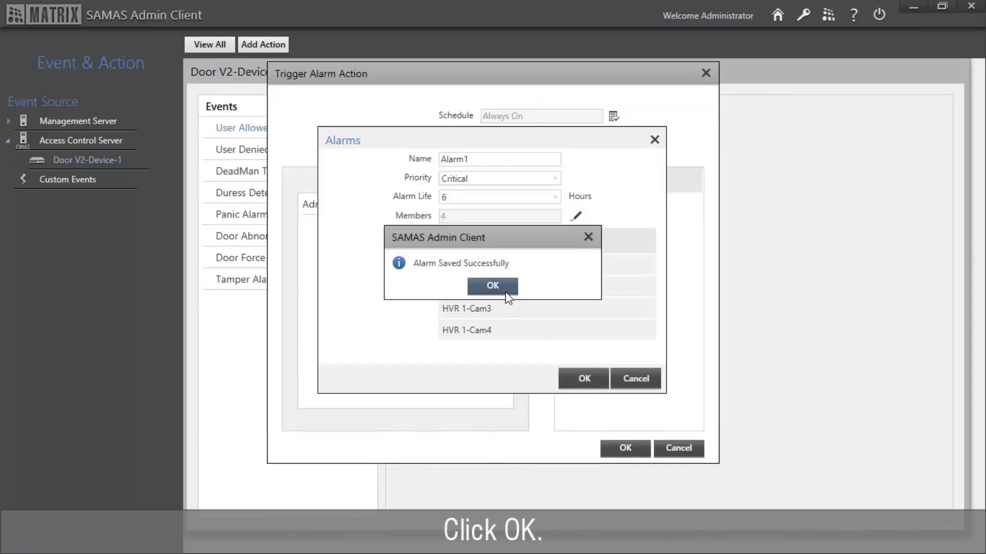
click(507, 295)
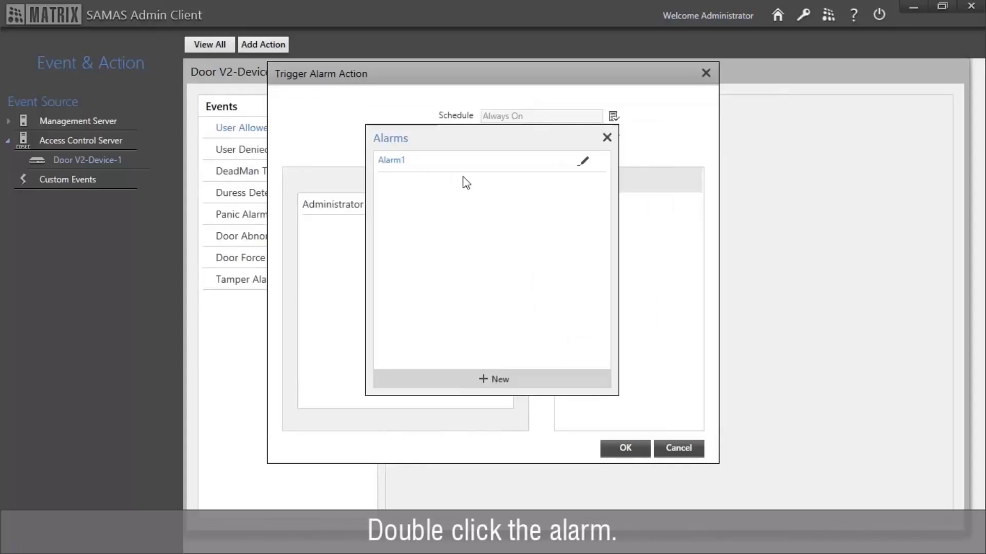
Step: Choose Alarm1, add Administrator as recipient, and confirm the User Allowed Trigger Alarm action
double_click(456, 164)
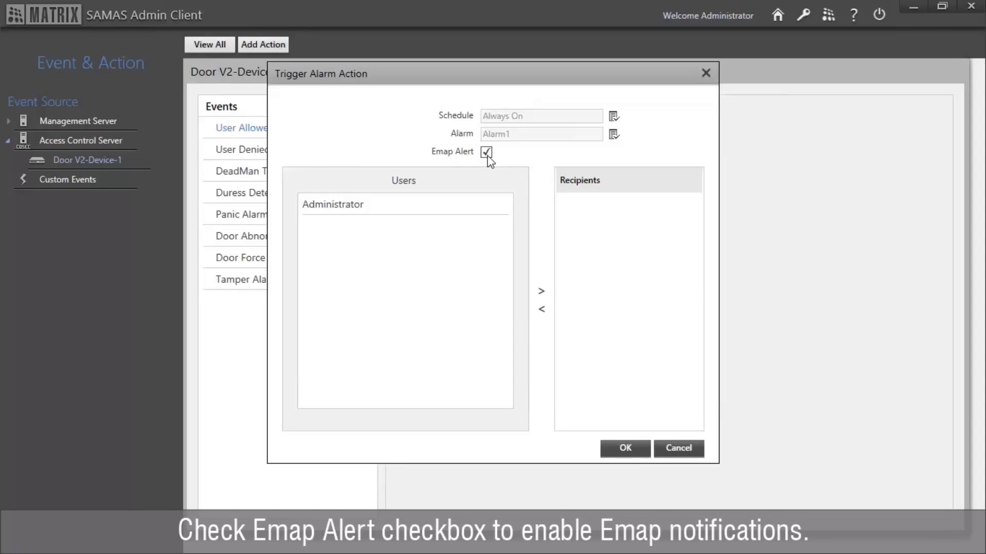
double_click(379, 208)
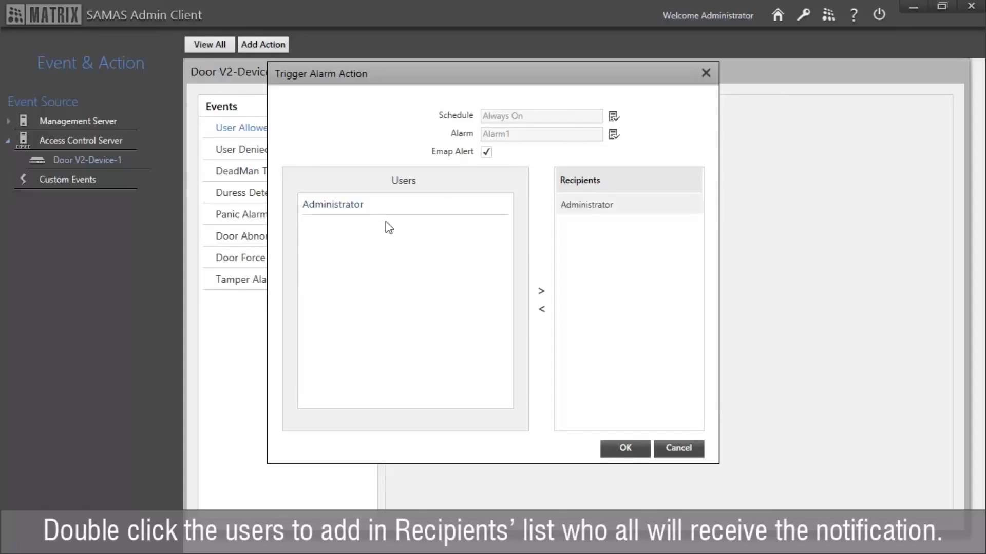
click(627, 448)
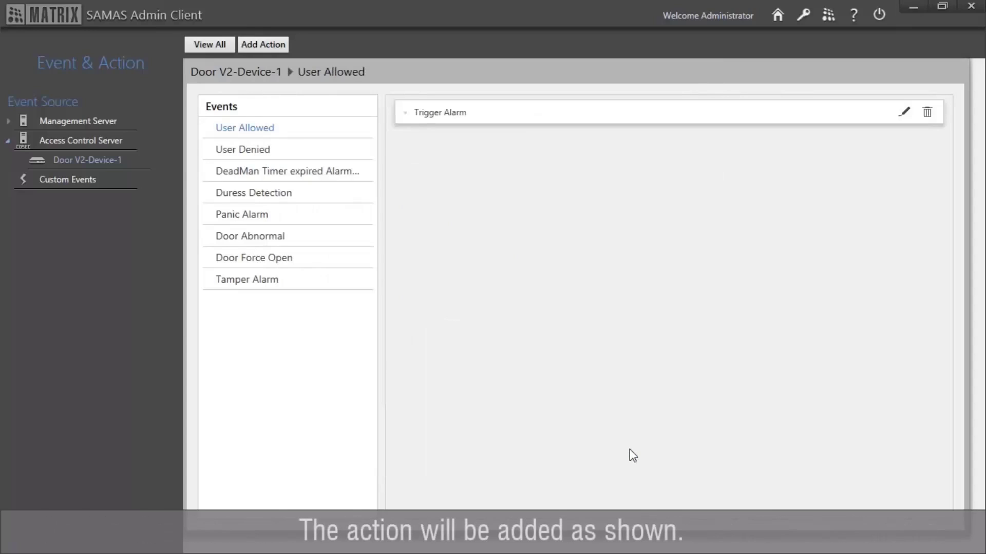
Step: Show the Trigger Alarm action details, then list all configured event actions together
click(441, 122)
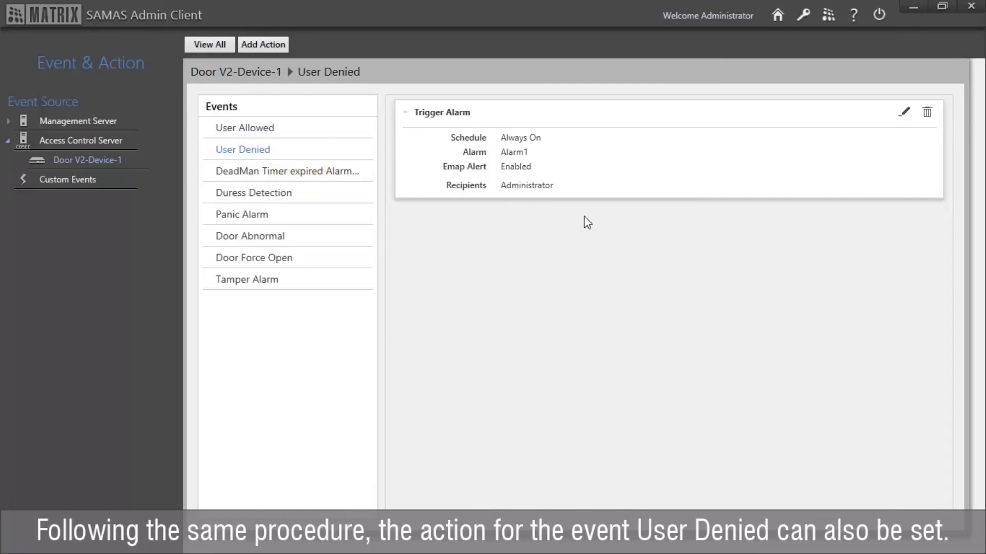
click(227, 51)
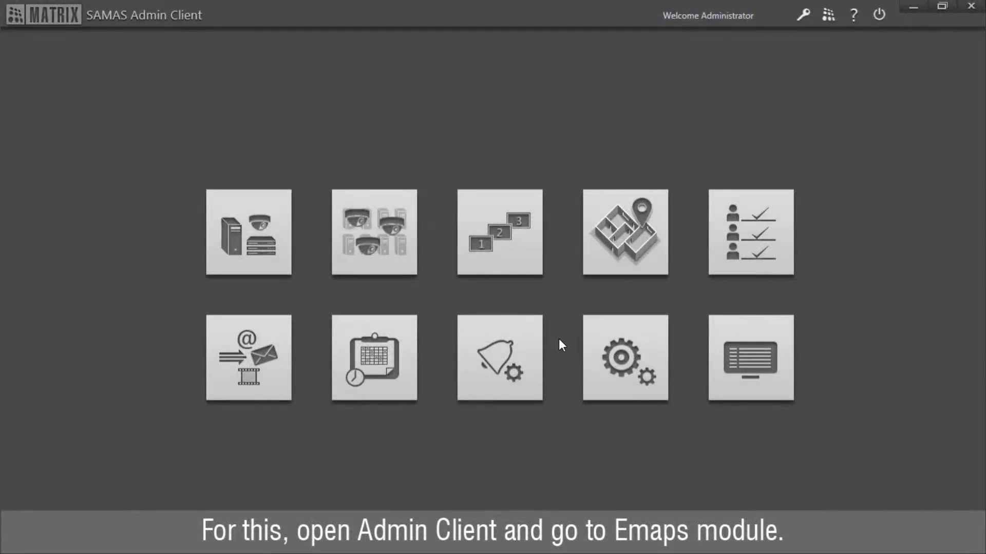
Step: Add a new Emap named 'Plan' with location 'Matrix'
click(604, 273)
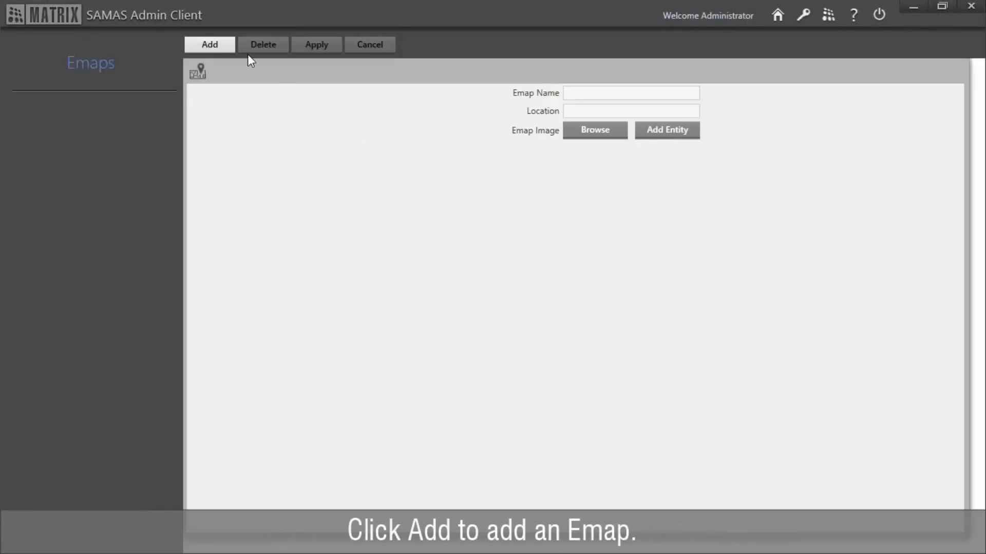
click(217, 40)
text(P)
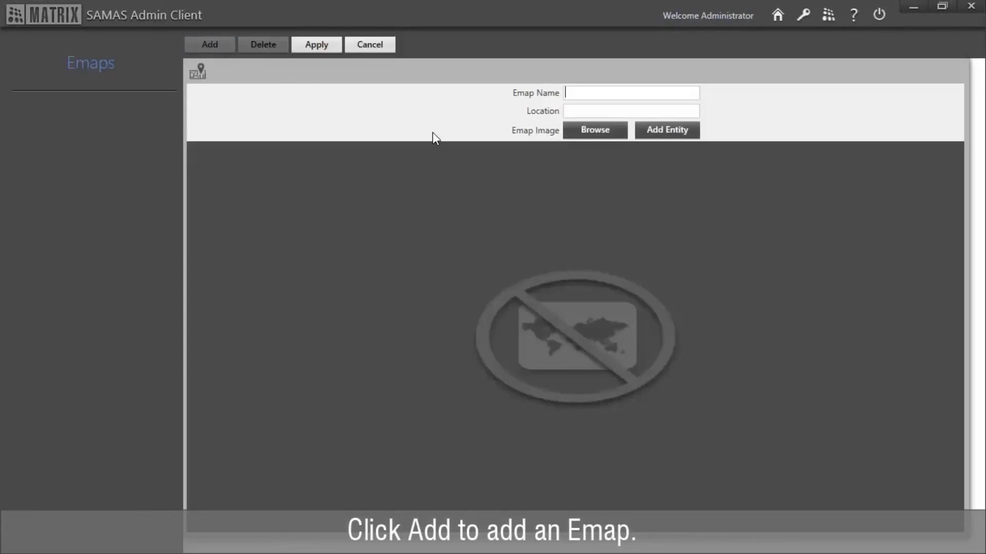
text(lan)
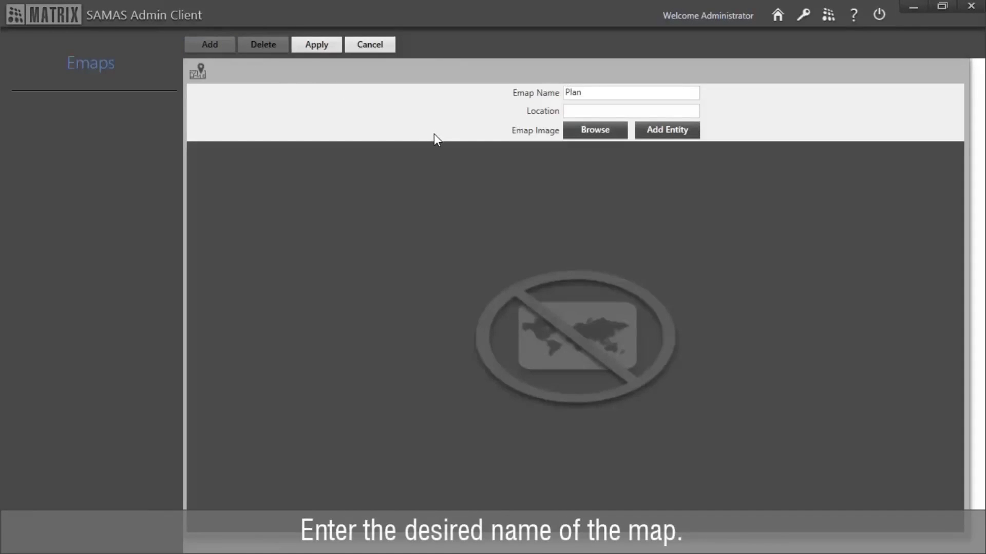
click(567, 110)
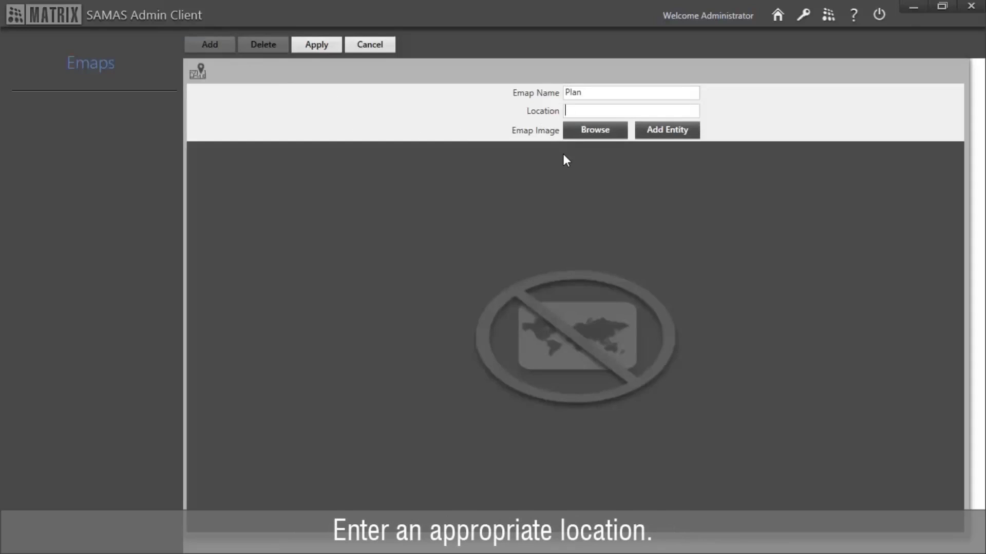
text(Matrix)
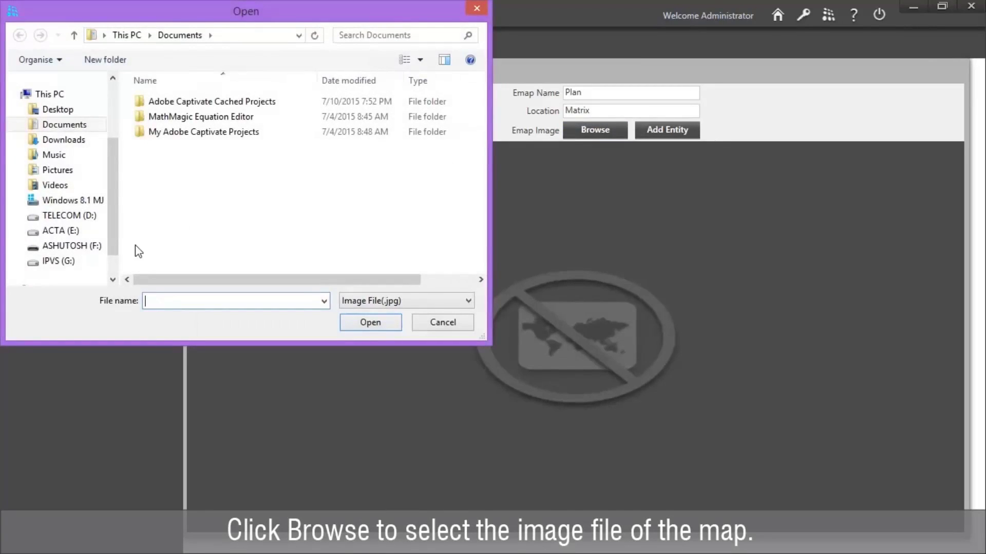
Step: Load the plan JPEG from the F: drive's SAMAS COSEC Integration folder as the map
scroll(116, 246, down, 2)
click(95, 216)
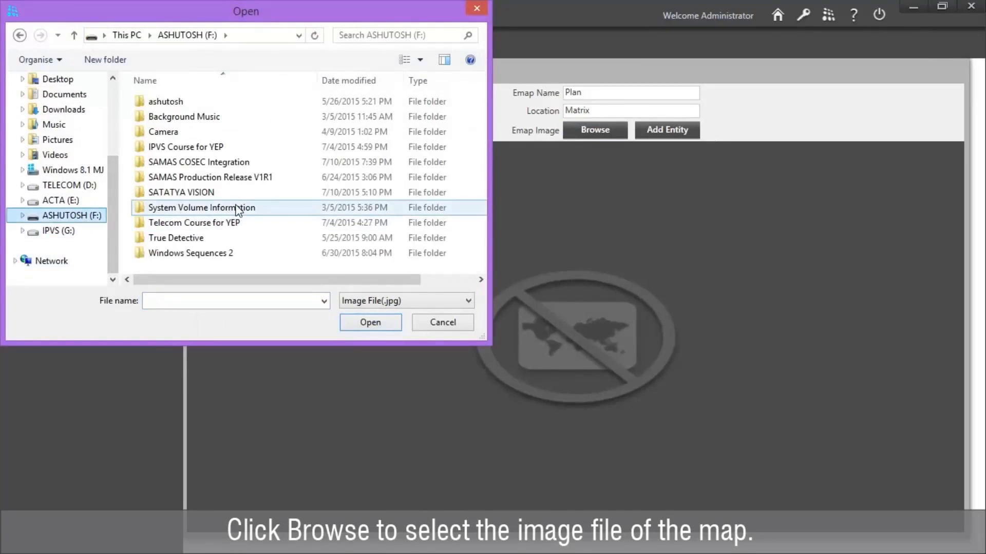
double_click(249, 163)
double_click(229, 100)
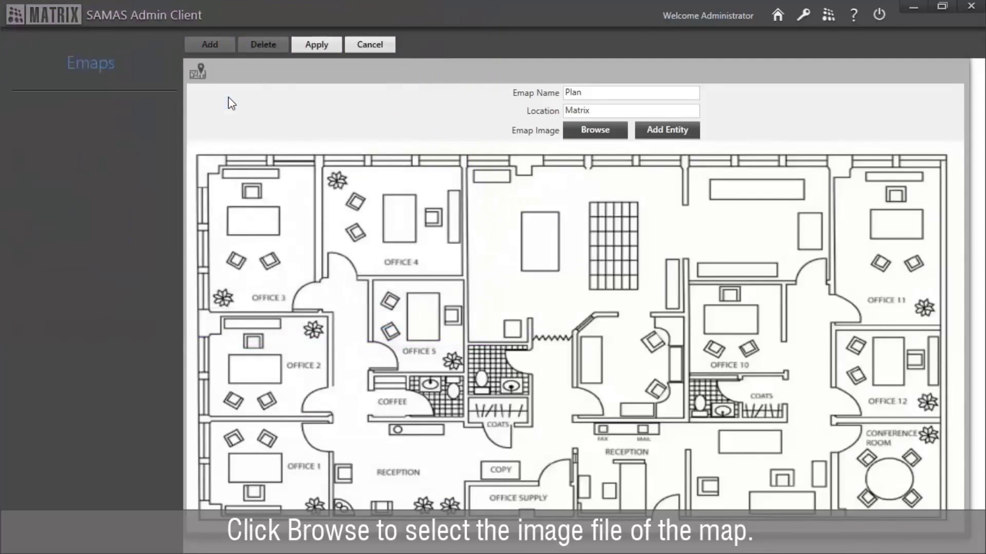
Step: List the Recording Server cameras, placing HVR 1-Cam1 above Office 10 and HVR 1-Cam2 near Office 3
click(649, 139)
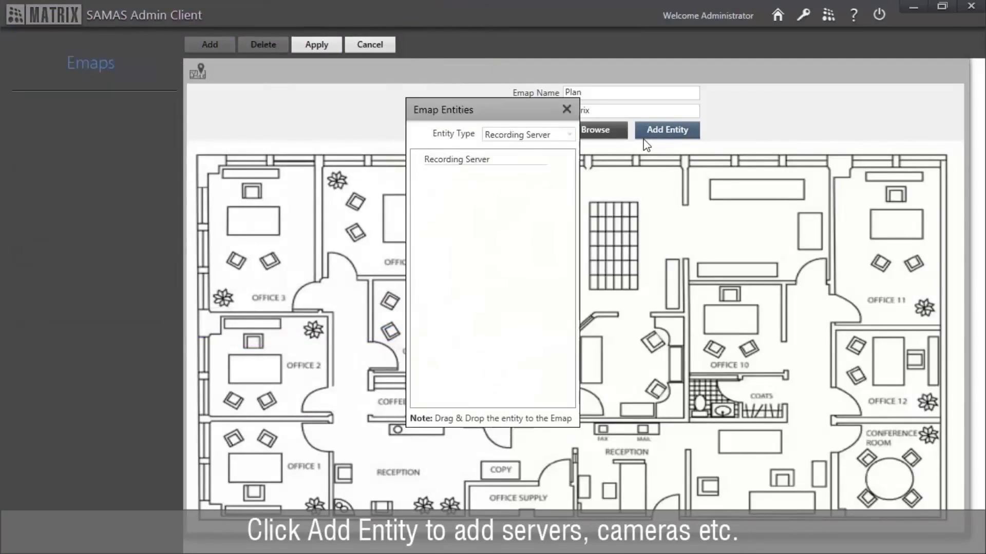
click(524, 139)
click(523, 166)
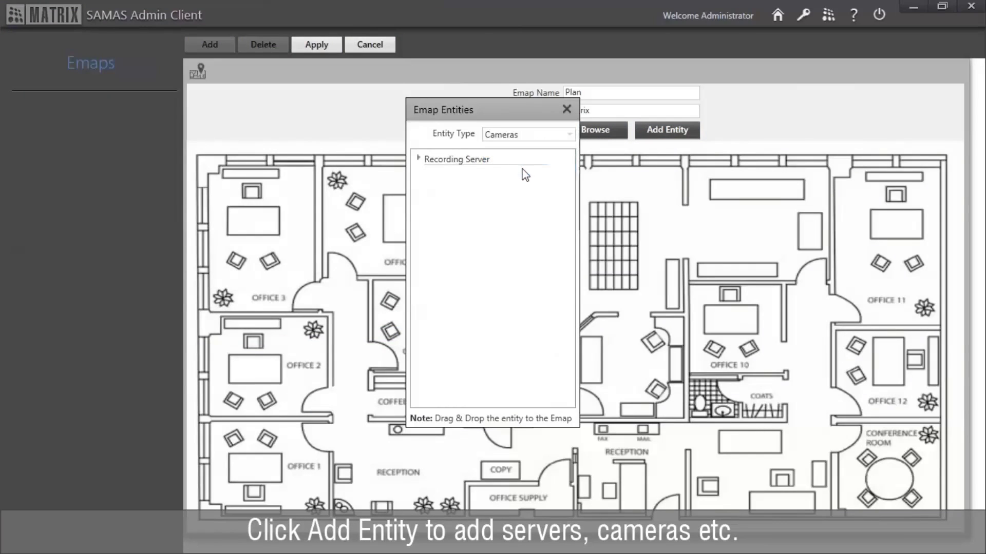
click(419, 158)
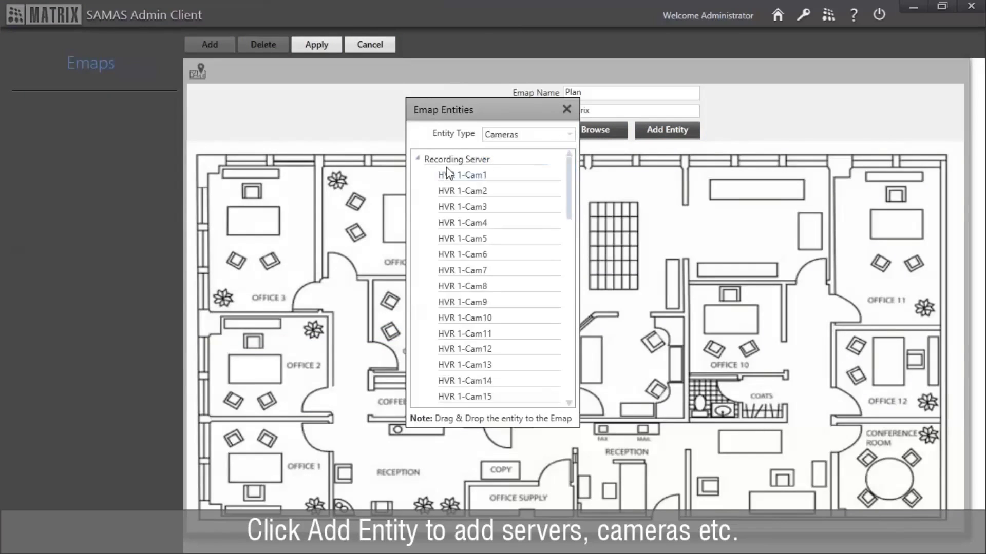
drag(446, 173, 685, 227)
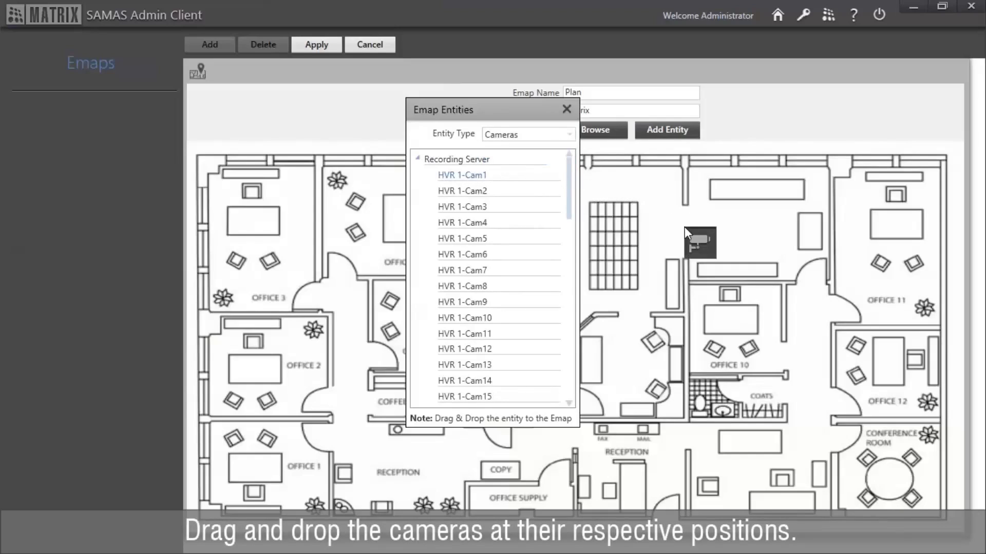
drag(454, 194, 420, 191)
drag(308, 265, 308, 266)
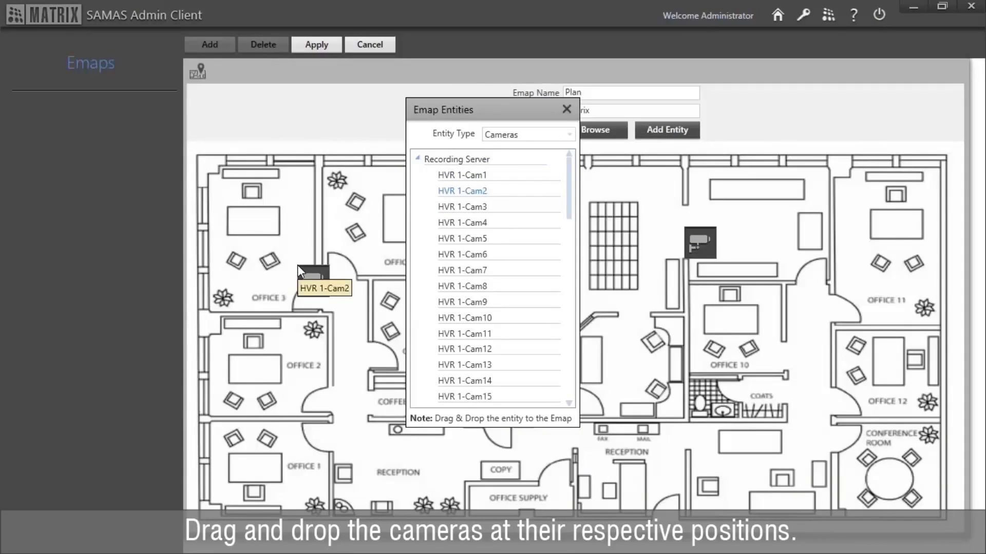
Step: Place HVR 1-Cam3 by the Conference Room and HVR 1-Cam4 beside the Office 1 door
drag(464, 211, 836, 440)
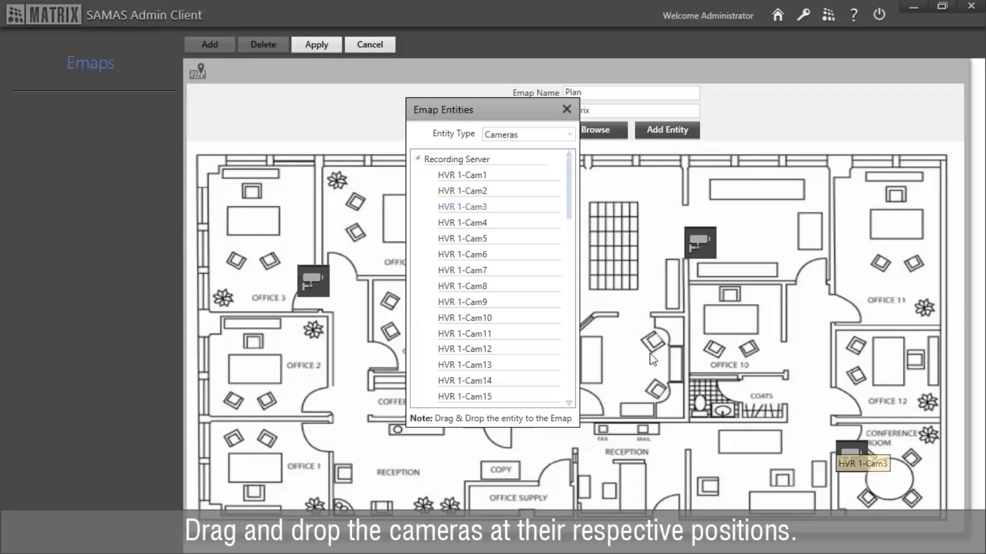
drag(452, 226, 366, 325)
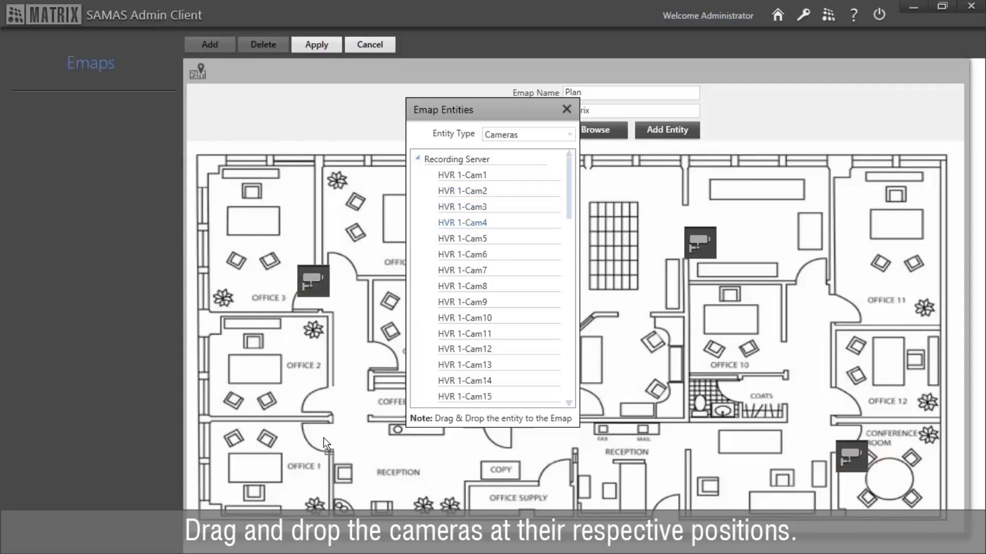
drag(316, 466, 316, 485)
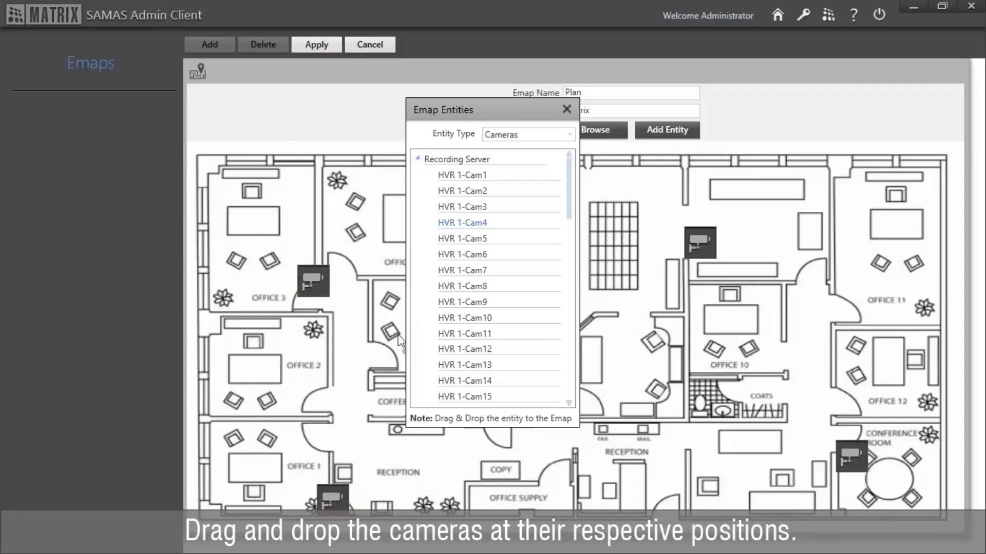
click(567, 108)
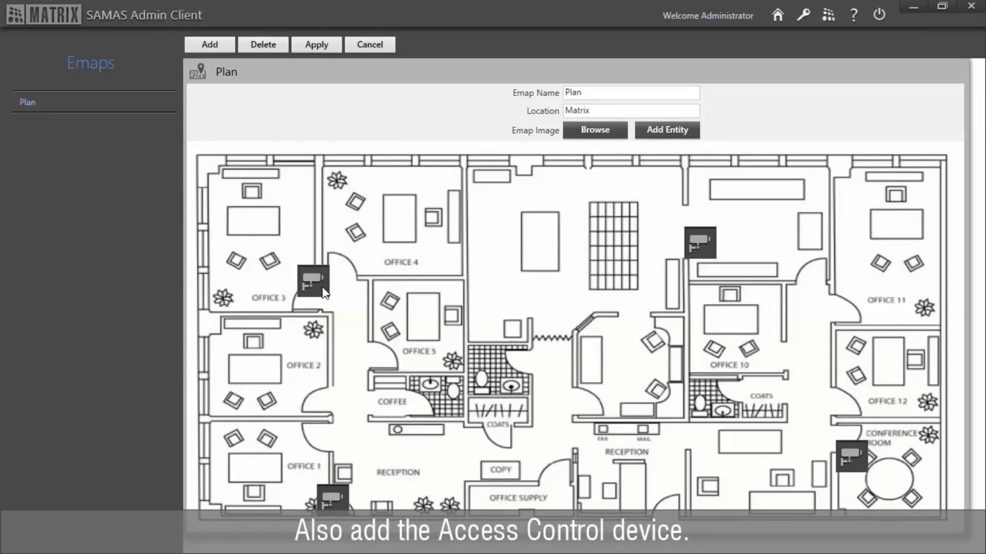
Step: Switch the entity type to Access Control and drop Door V2-Device-1 beside Reception
click(685, 132)
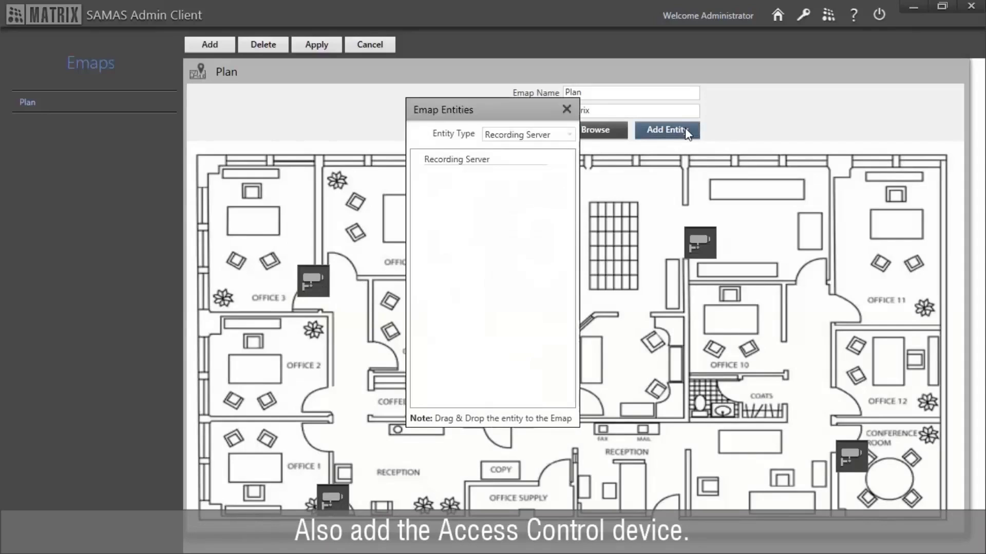
click(560, 138)
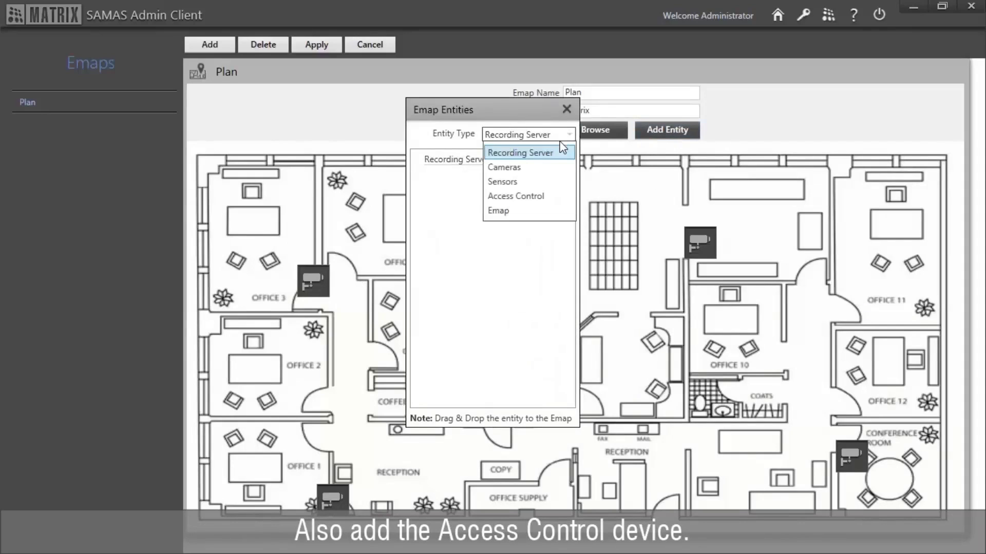
click(543, 197)
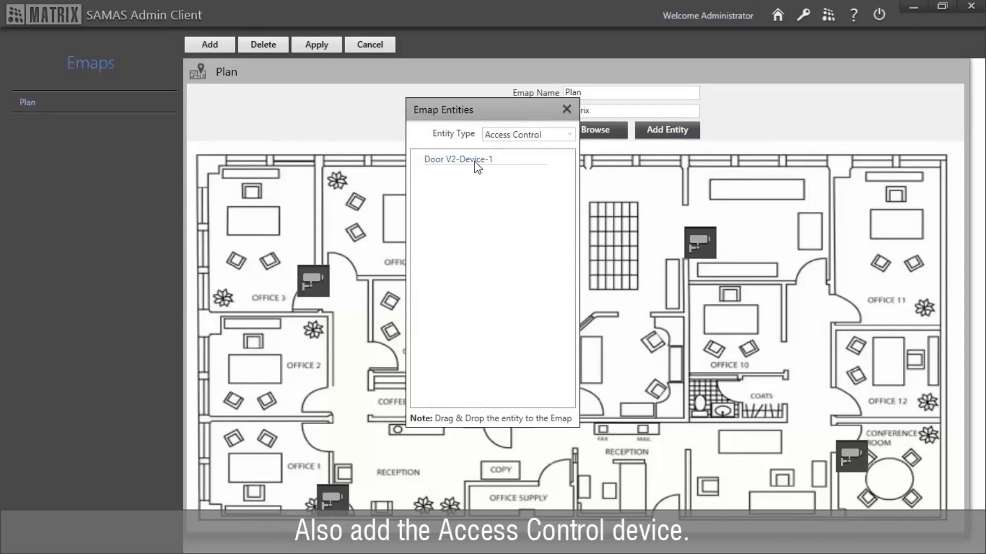
drag(477, 166, 599, 487)
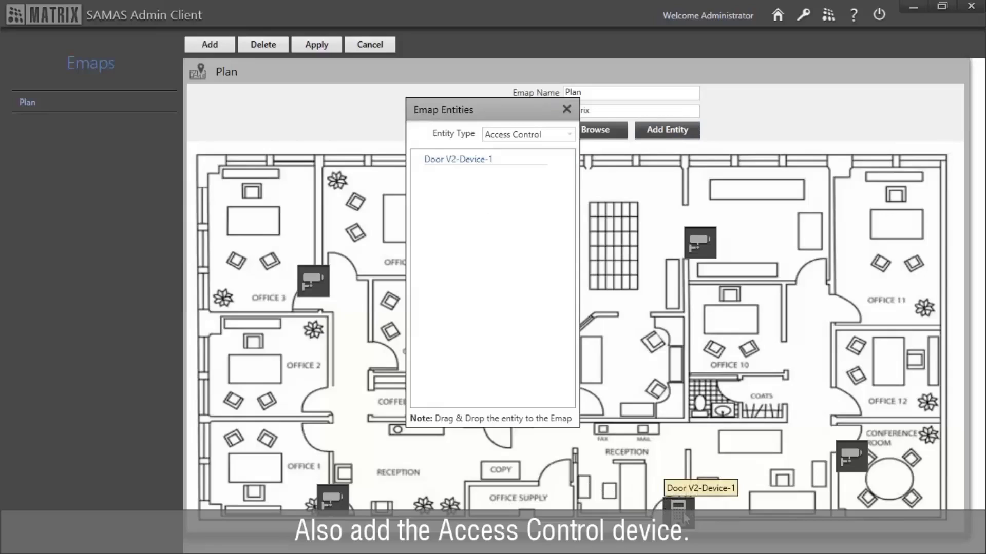
drag(687, 518, 676, 507)
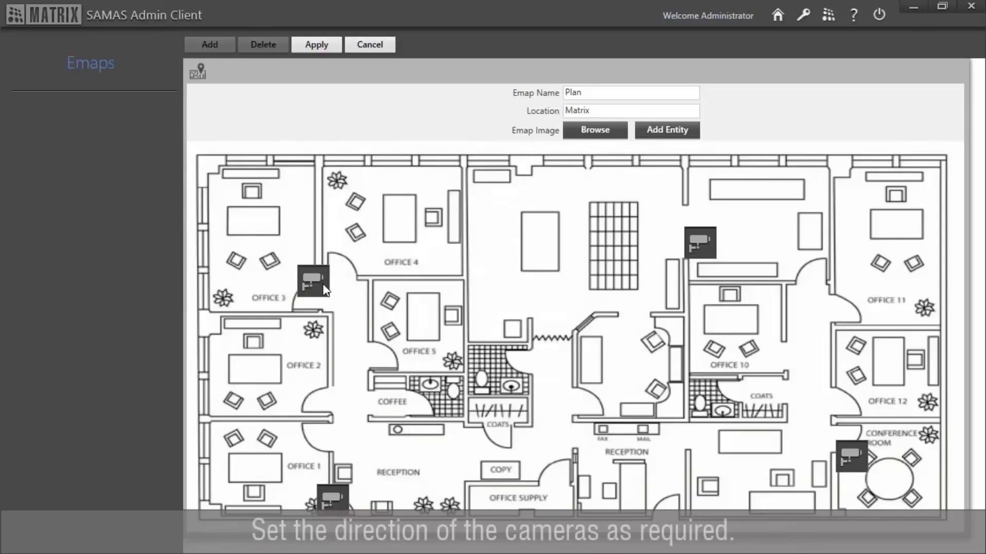
Step: Set Direction to Left on the Office 3 and Office 1 camera icons, then apply Plan
right_click(323, 288)
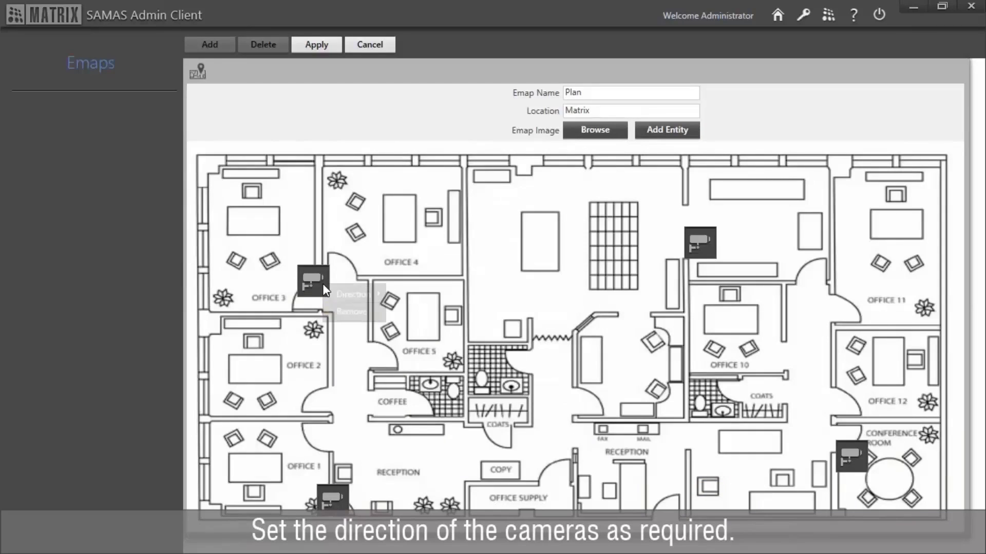
mouse_move(345, 291)
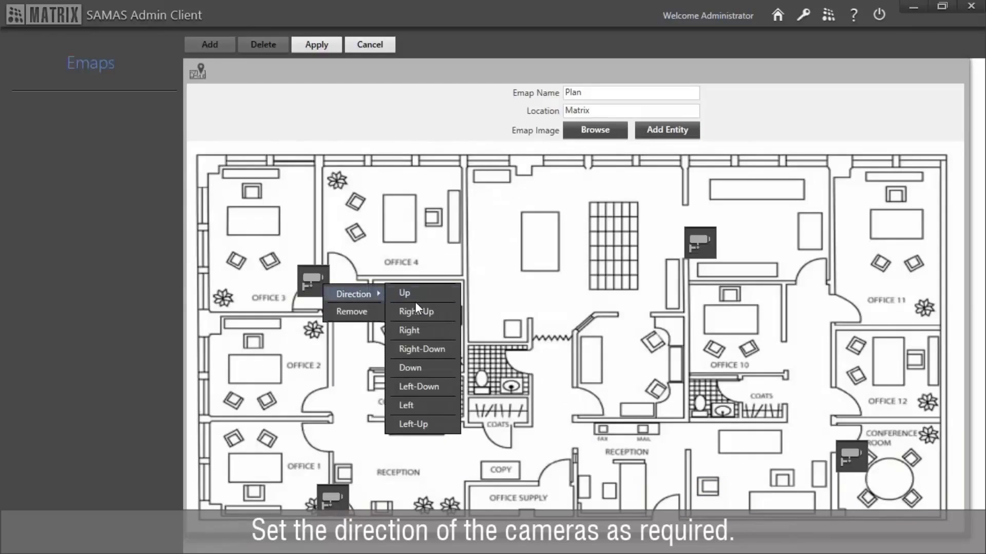
click(432, 405)
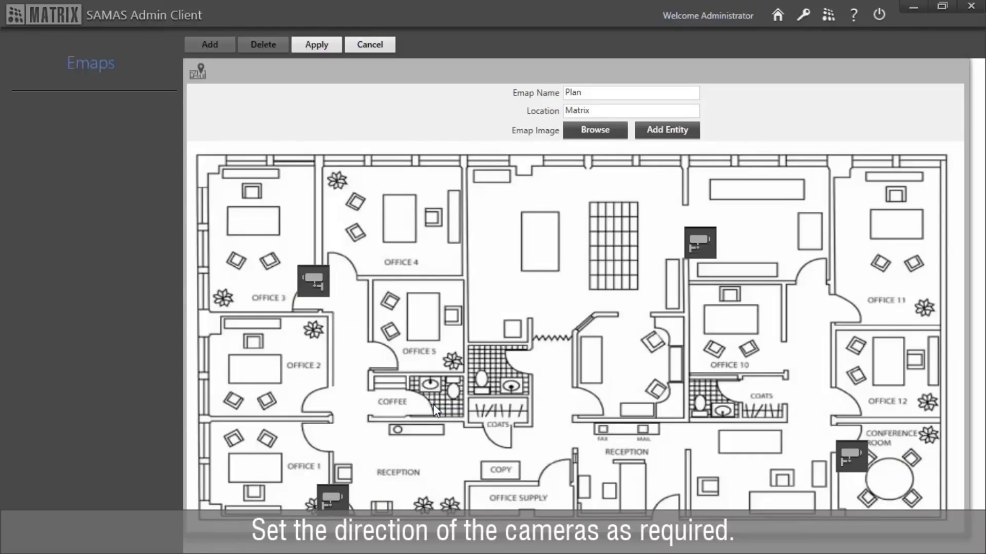
right_click(338, 510)
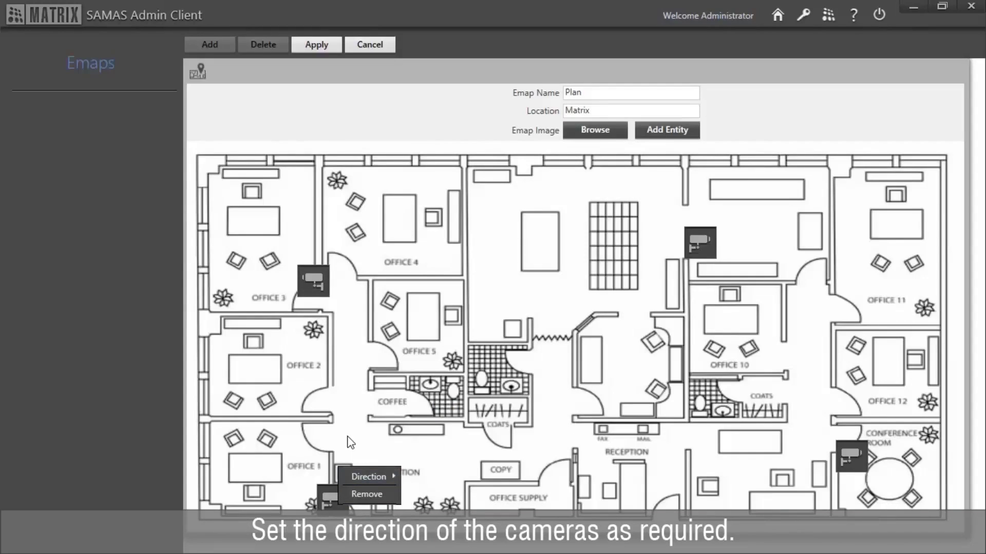
mouse_move(373, 475)
click(441, 455)
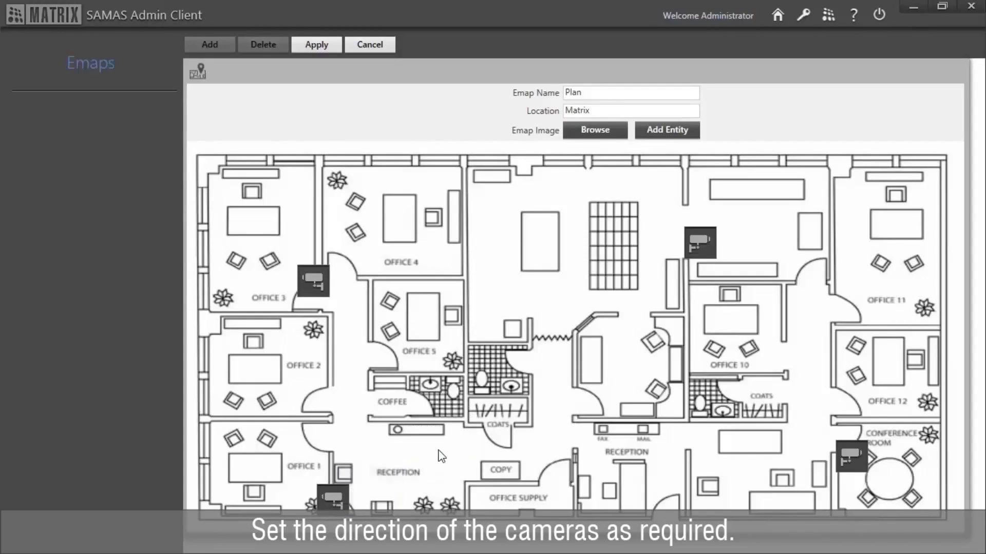
click(325, 49)
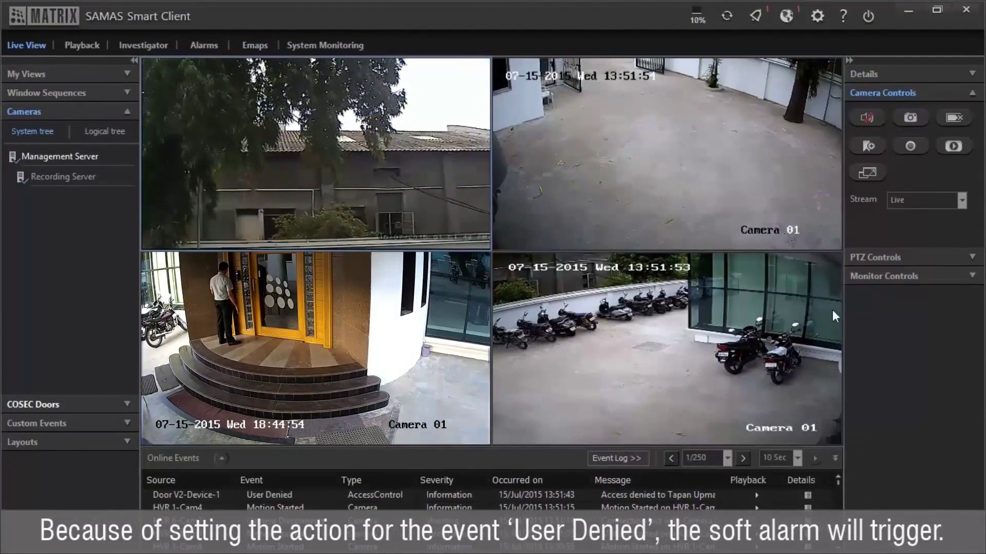
Step: Open the active alarms list and preview Alarm1's four linked camera feeds
click(762, 21)
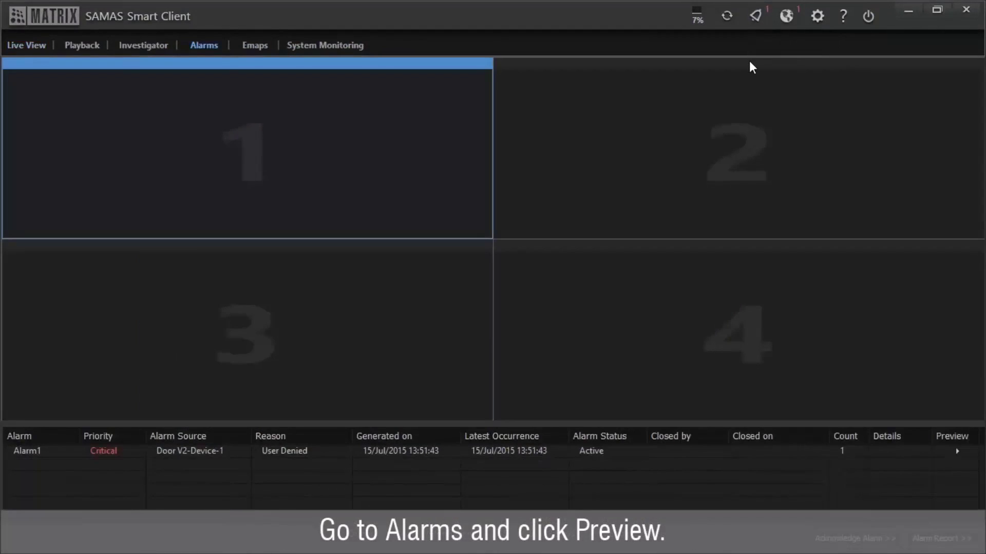
click(956, 452)
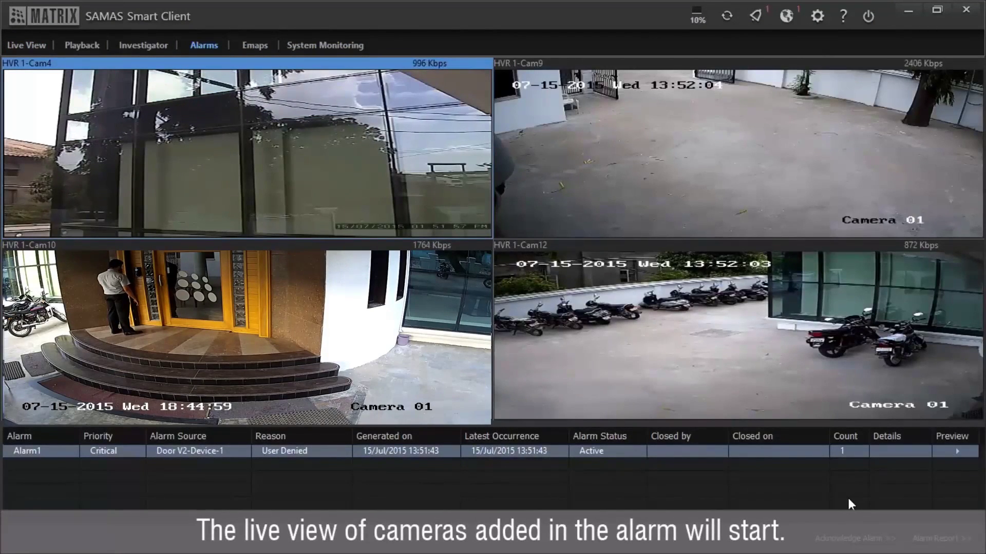
Step: Show the Plan emap, start Door V2-Device-1's HVR 1-Cam10 live view, then move and enlarge it
click(785, 20)
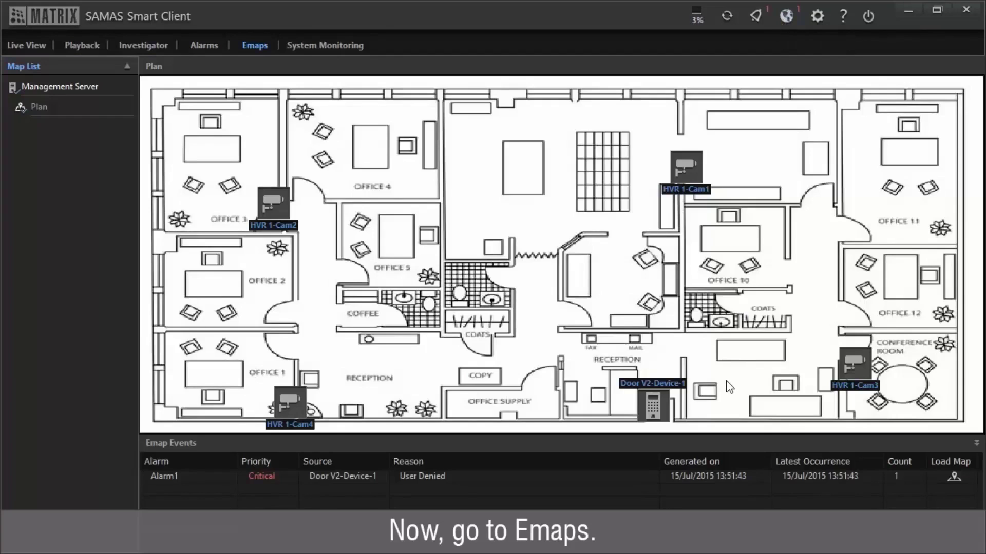
click(665, 411)
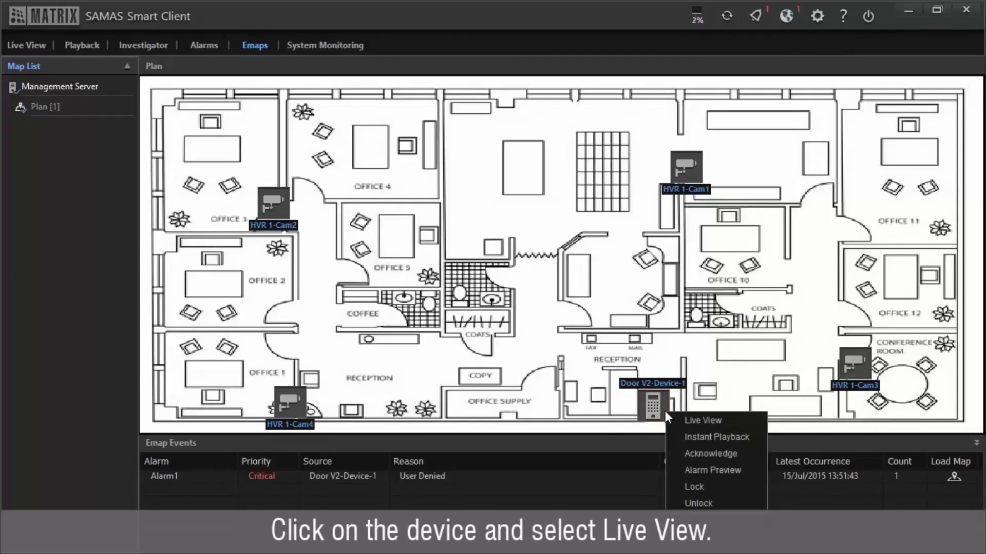
click(677, 416)
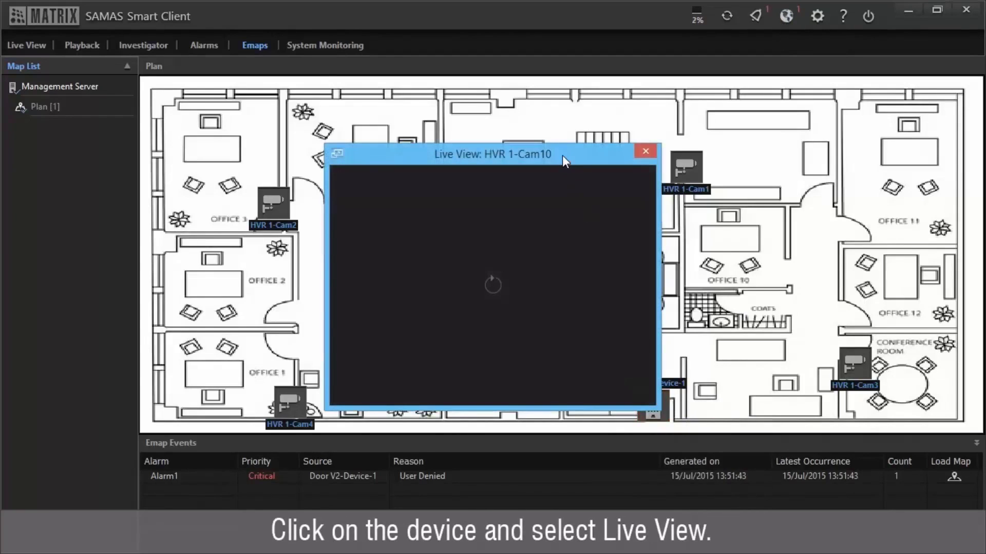
drag(562, 155, 498, 118)
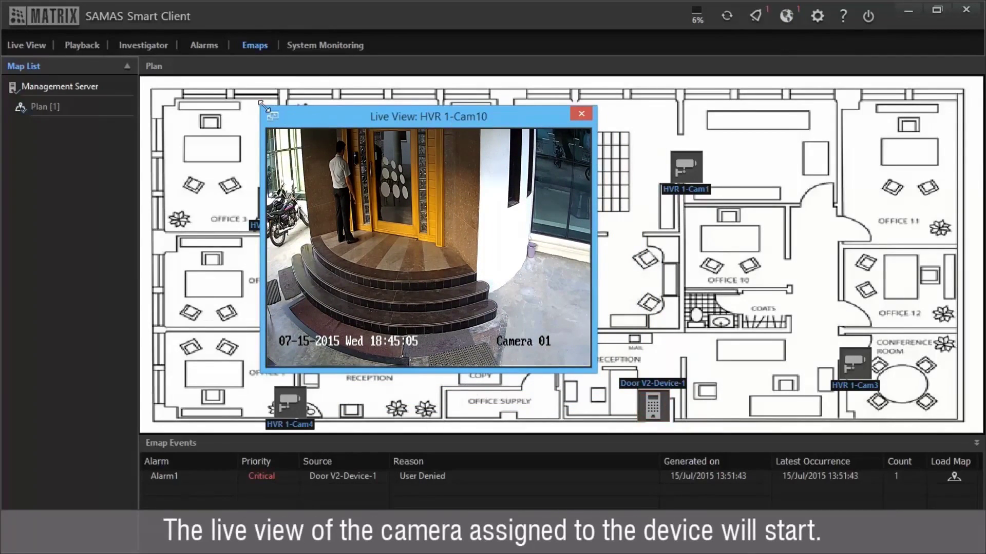
drag(262, 104, 164, 48)
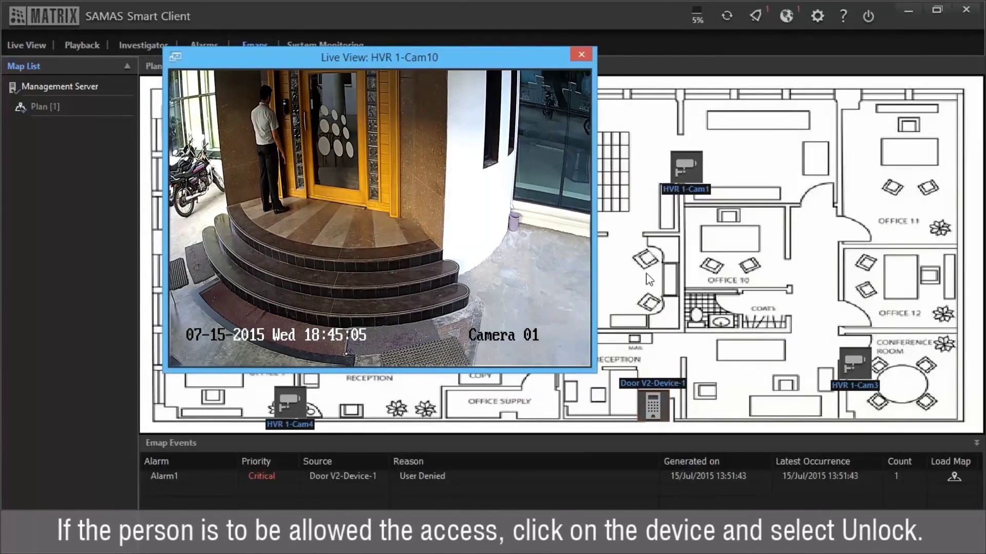
Step: Issue Unlock to Door V2-Device-1 from its icon on the Plan emap
click(666, 400)
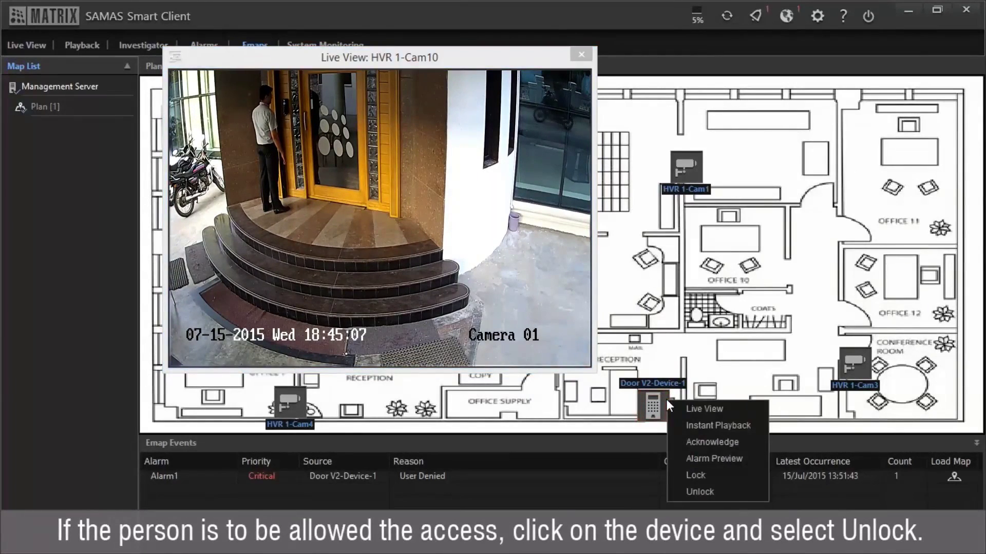
click(682, 491)
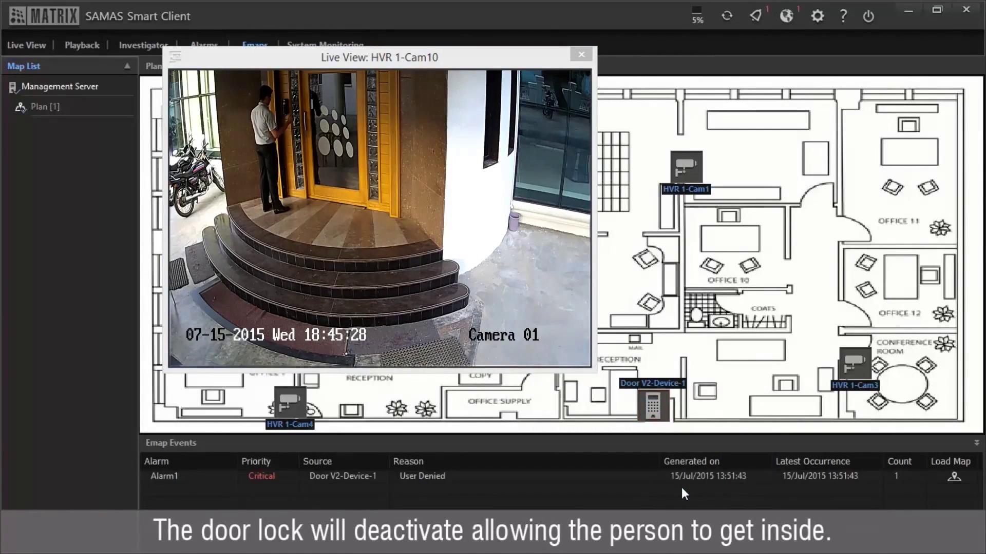